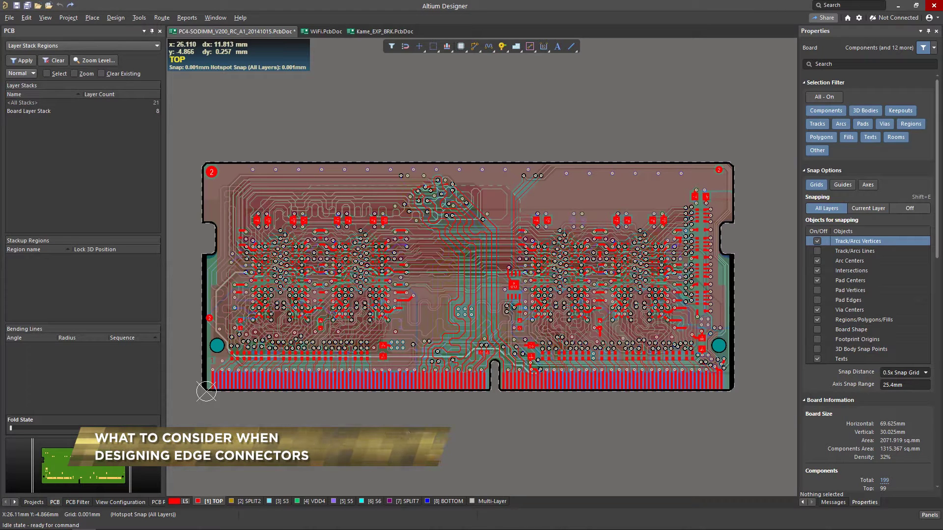
- View the SODIMM board in 3D, checking the edge connector on both its top and bottom sides
key(3)
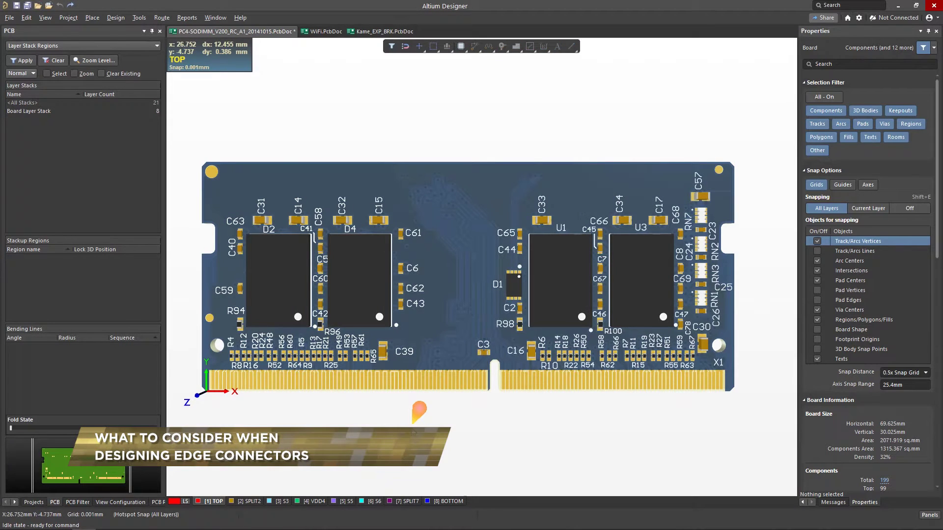
right_drag(414, 426, 414, 404)
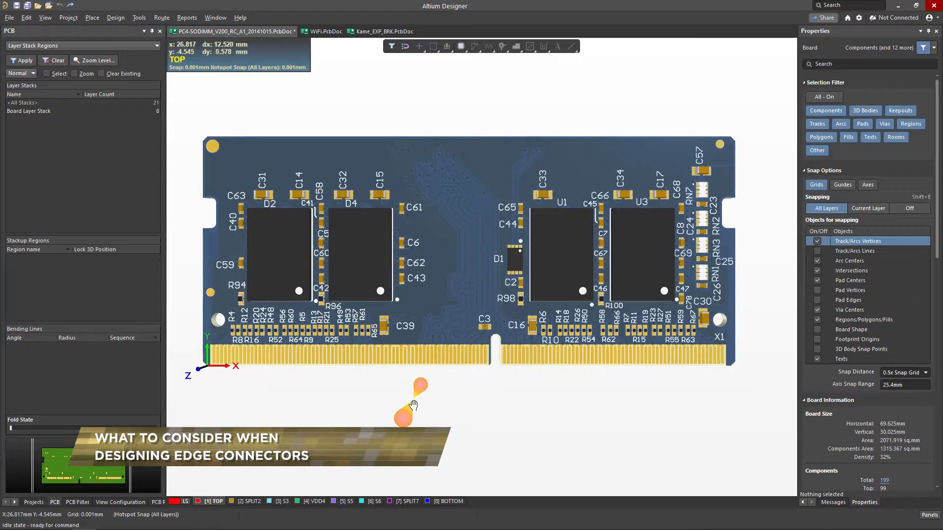
key(v)
key(b)
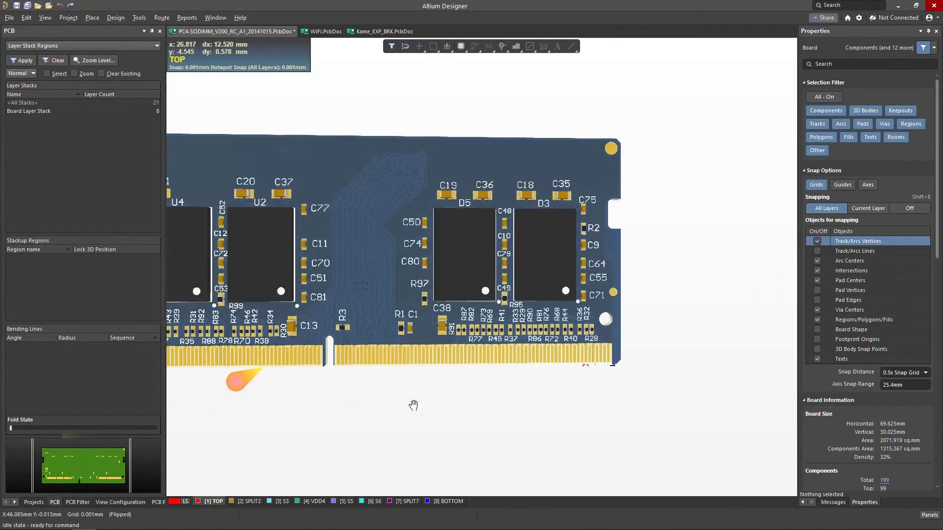
right_drag(547, 404, 578, 404)
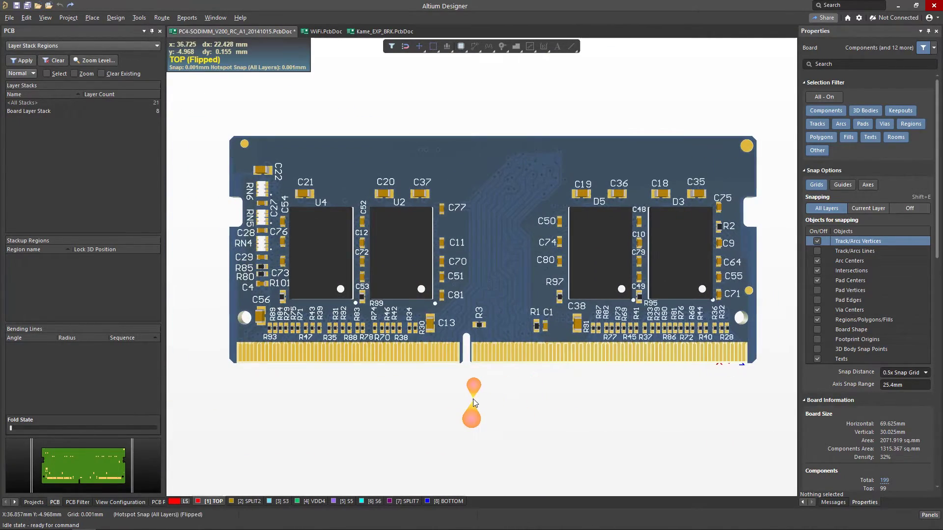
key(ctrl+f)
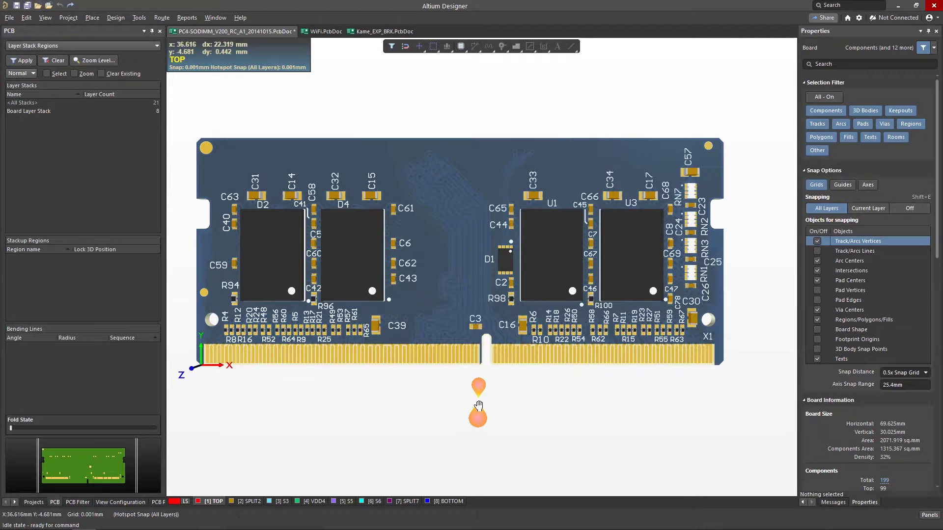
- Open WiFi.PcbDoc and inspect its edge connector in 3D from both sides of the board
click(333, 34)
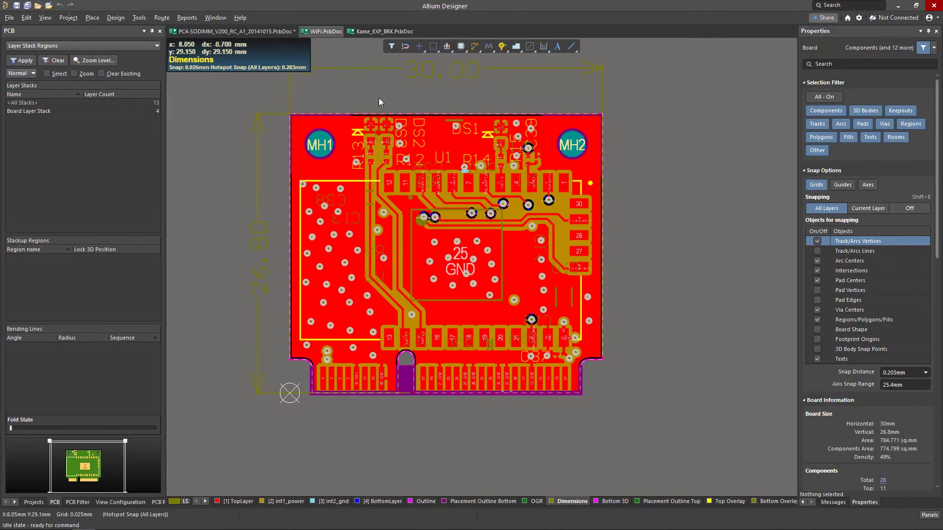
right_drag(379, 98, 390, 163)
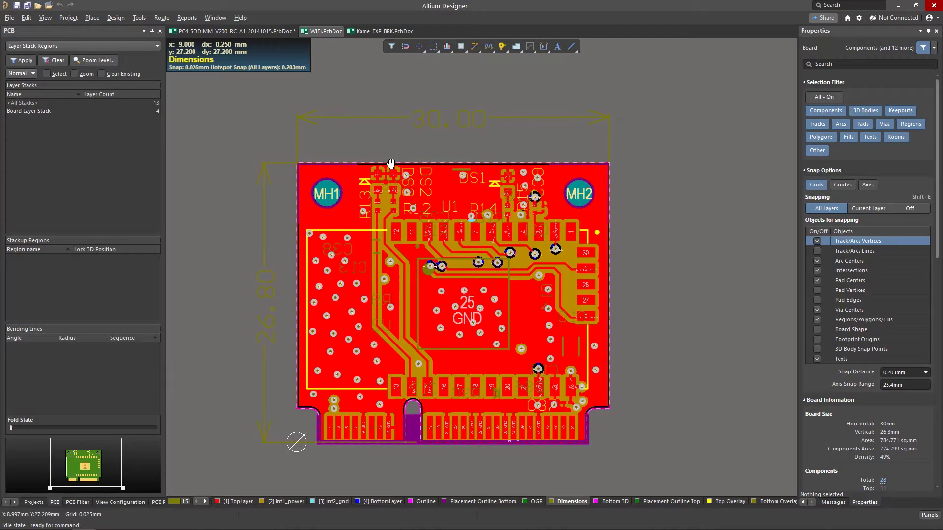
key(3)
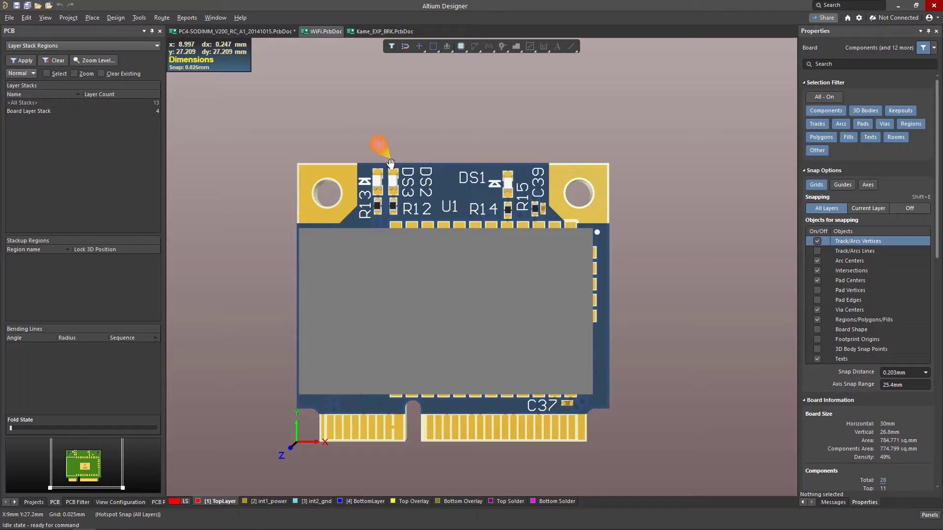
key(ctrl+f)
right_drag(391, 162, 374, 154)
key(v)
key(b)
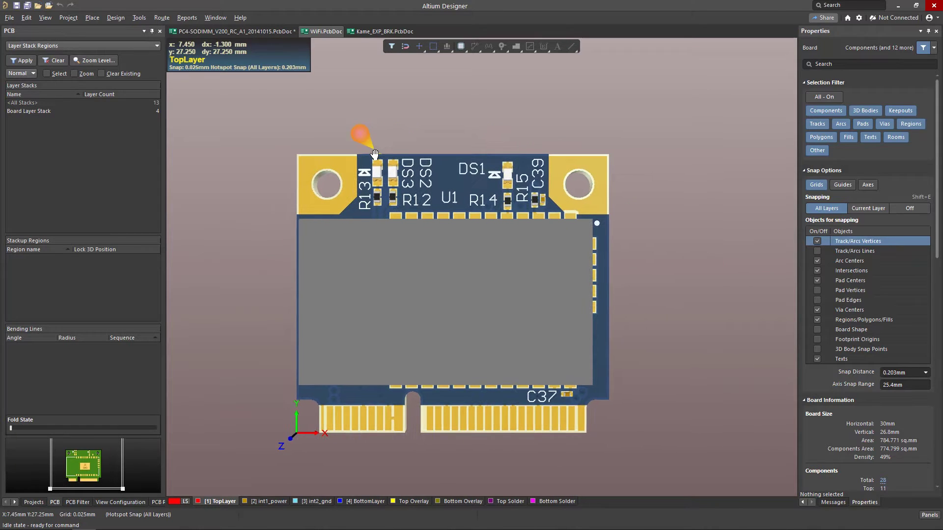
- Open Kame_EXP_BRK.PcbDoc and inspect its edge connector in 3D from both sides of the board
click(373, 34)
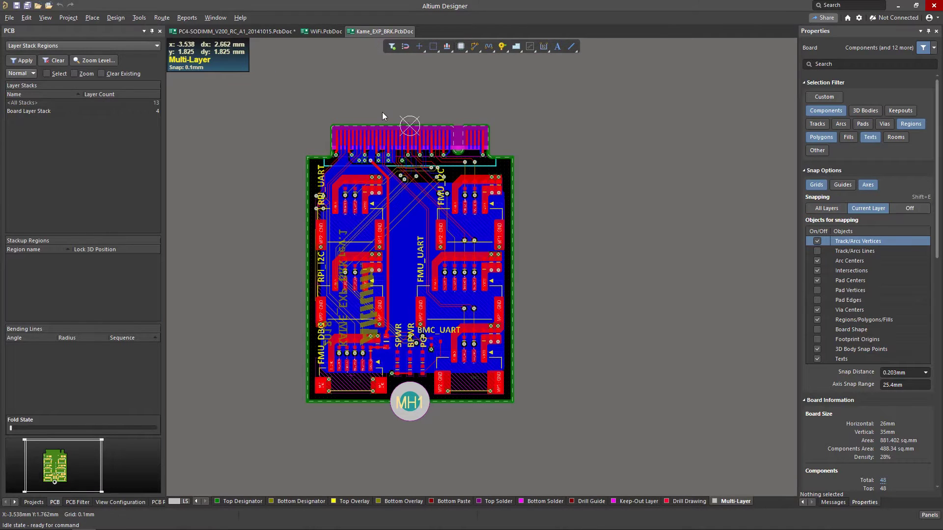
key(3)
key(v)
key(b)
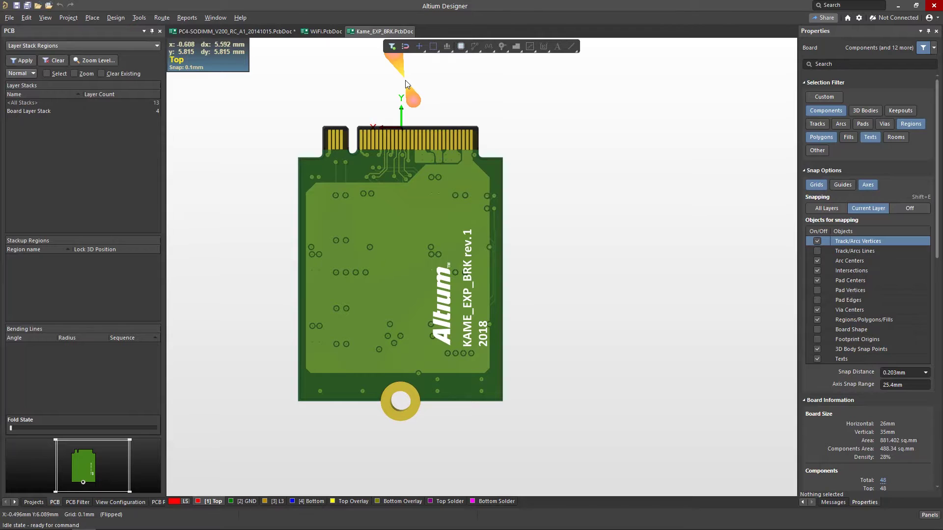
key(v)
key(b)
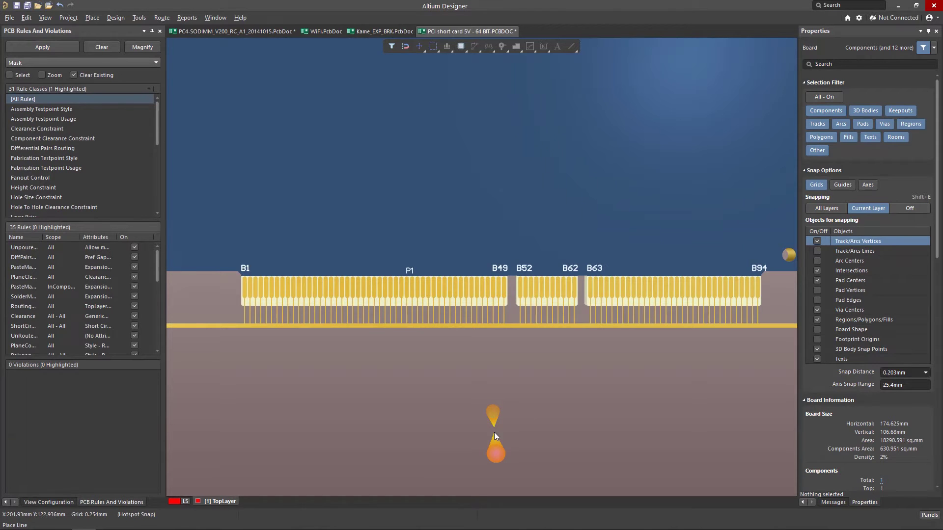
- In the 2D layout of the PCI short card, delete the long plating bar and the tracks joining it to the edge fingers
key(2)
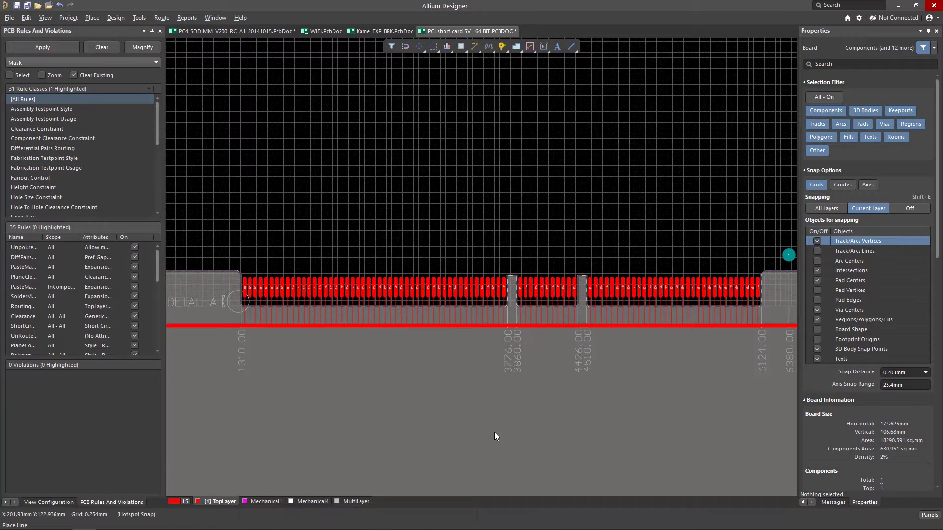
ctrl+scroll(593, 417, down, 2)
drag(747, 413, 328, 347)
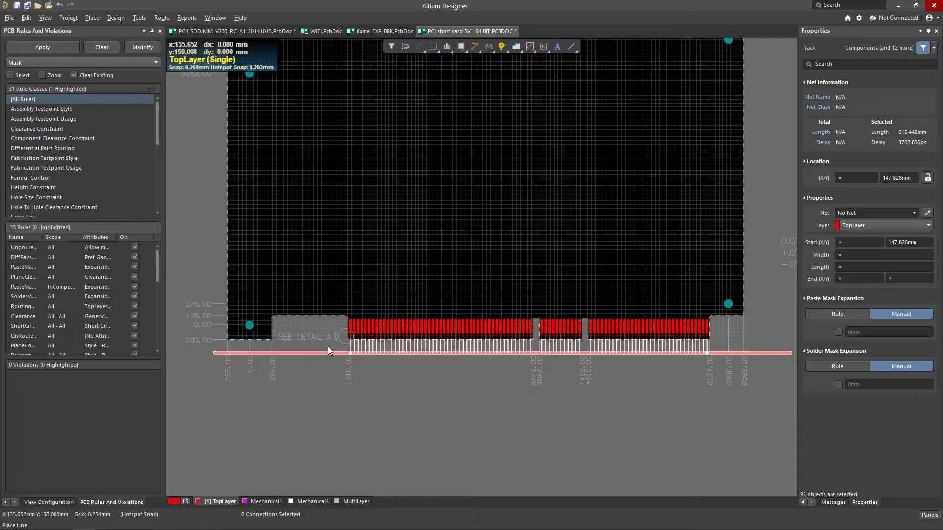
key(Delete)
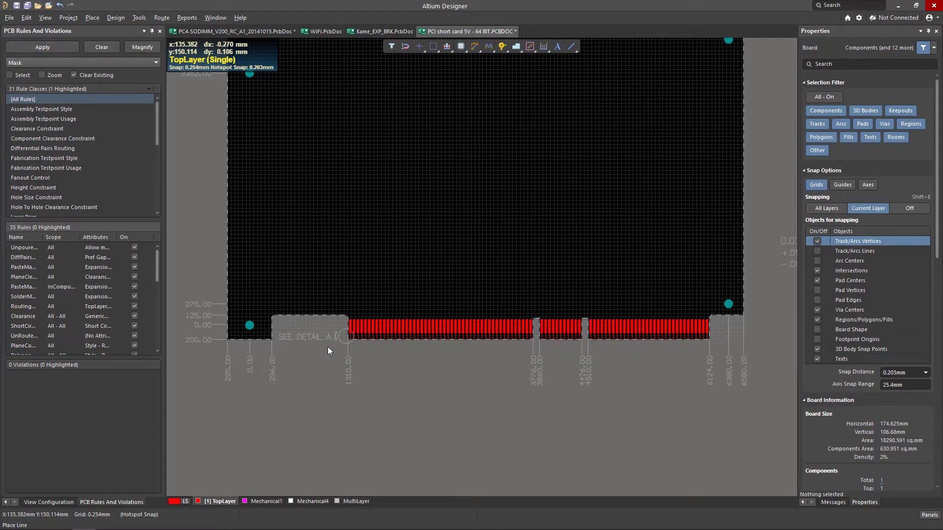
- Examine the PCI card's edge fingers and the corner near B1 in a tilted 3D view
key(3)
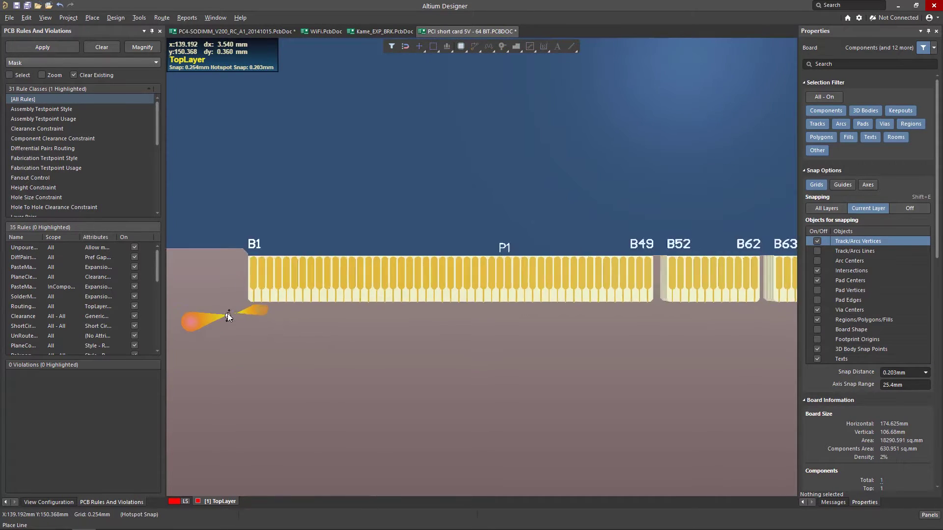
ctrl+scroll(228, 314, up, 4)
right_drag(228, 314, 239, 369)
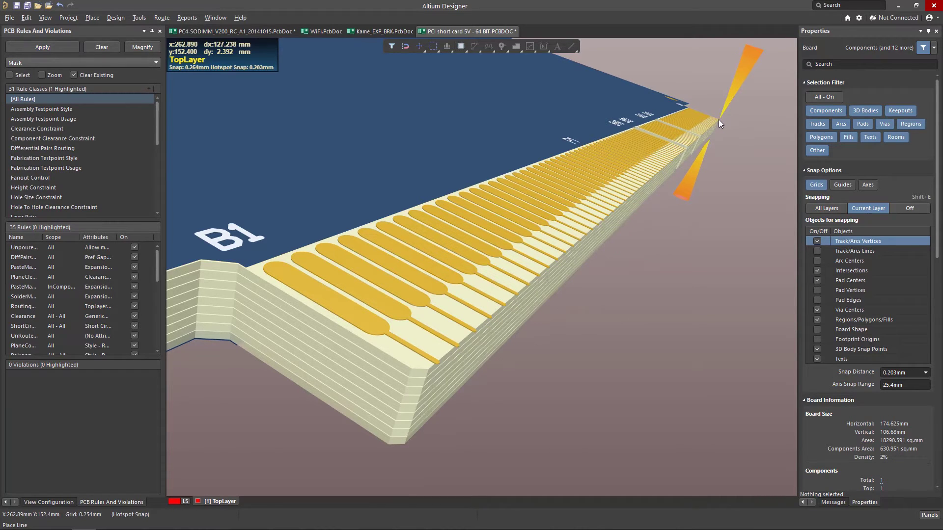
- Return to the 2D layout, make Mechanical4 the active layer and examine the Detail A bevel drawing beside the board
key(2)
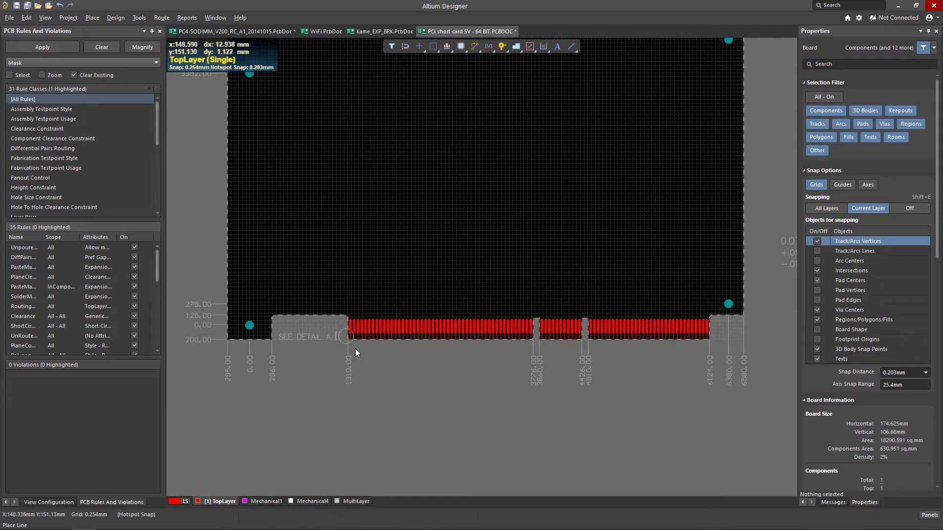
ctrl+scroll(354, 363, up, 4)
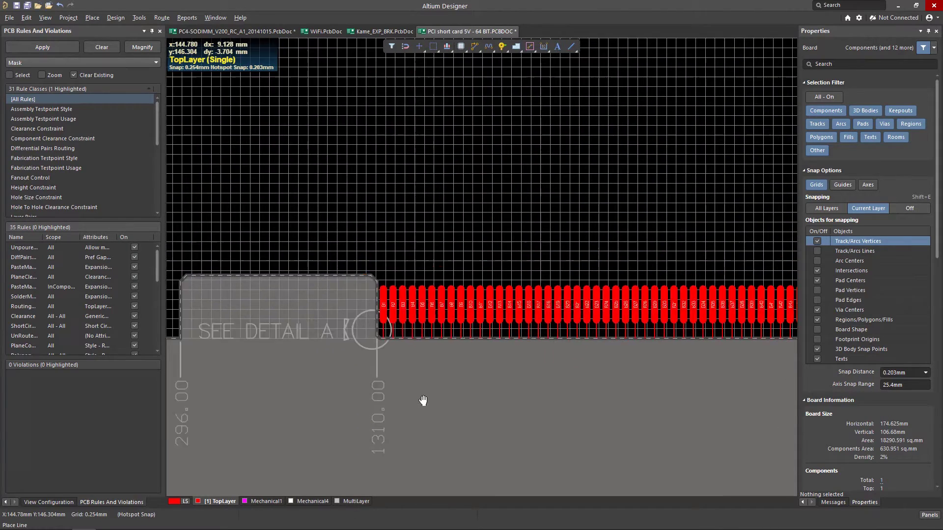
click(318, 501)
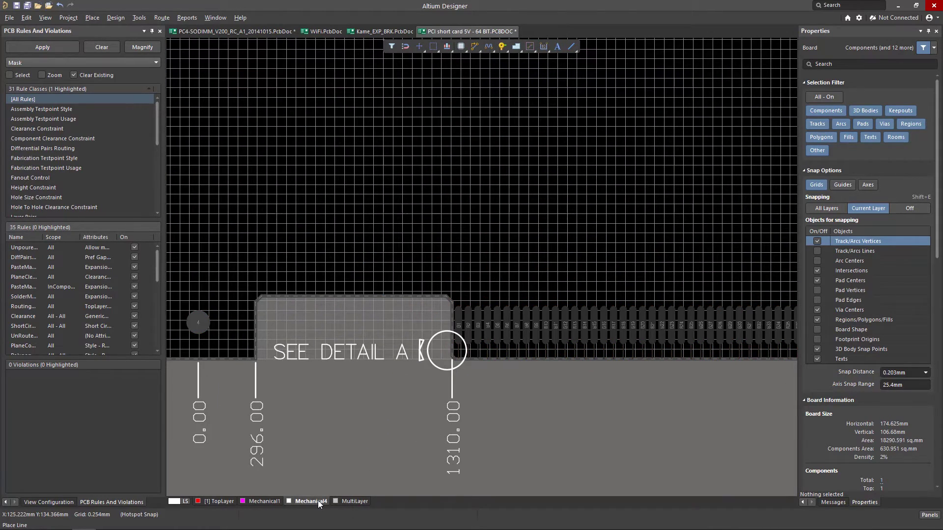
right_drag(661, 273, 221, 346)
mouse_move(654, 271)
right_down()
mouse_move(366, 316)
mouse_move(81, 306)
right_up()
right_drag(623, 304, 391, 306)
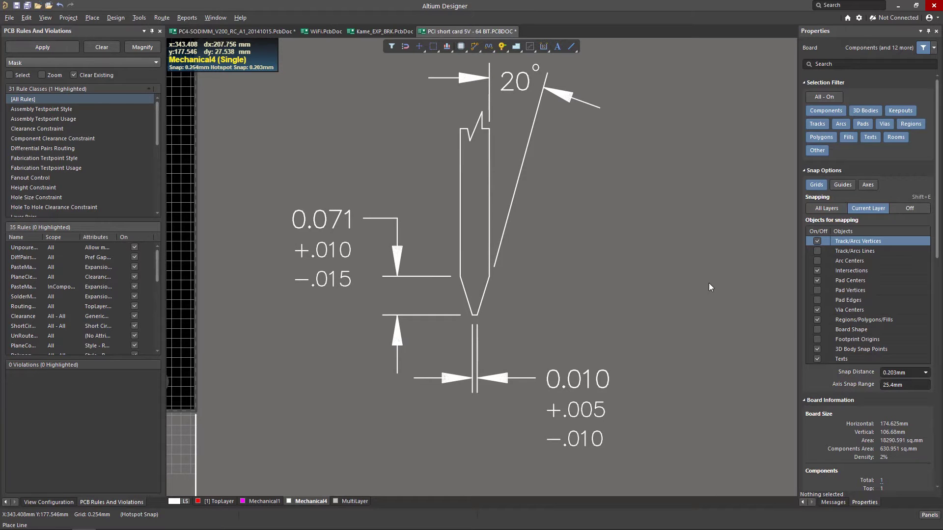
ctrl+scroll(708, 283, down, 8)
right_drag(708, 286, 738, 298)
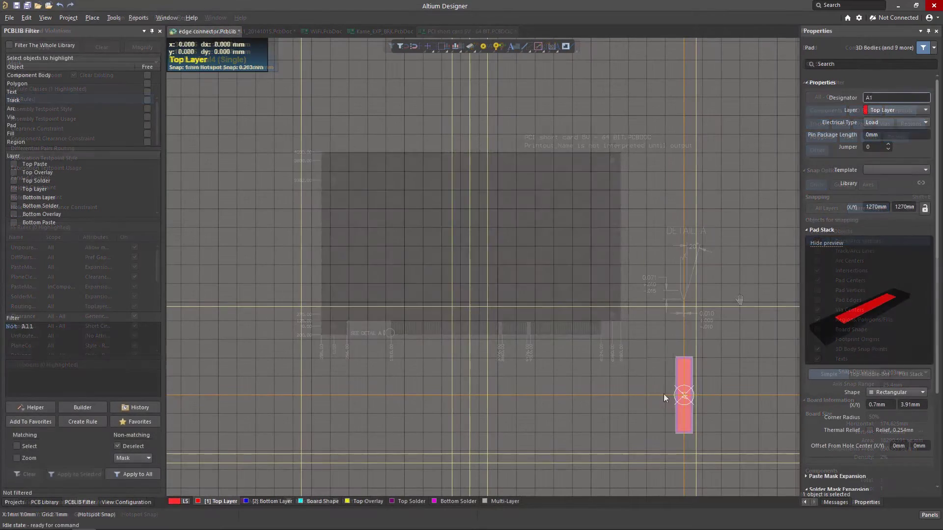
- Place 0.7 × 3.91 mm rectangular Top Layer pads up to A19 at 1 mm pitch, leaving the key-slot gap between A11 and A12
click(608, 395)
click(589, 395)
click(571, 395)
click(552, 395)
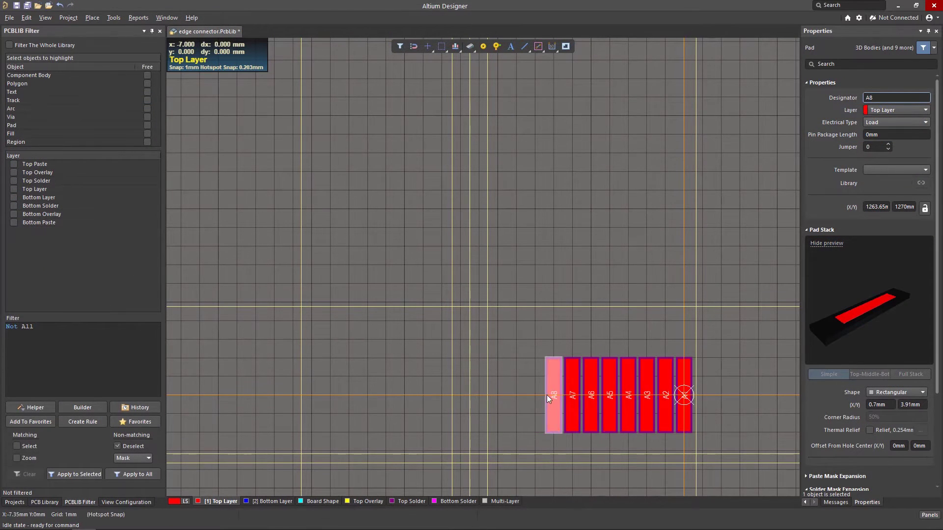
click(533, 395)
click(515, 395)
click(495, 395)
click(442, 395)
click(424, 396)
click(405, 396)
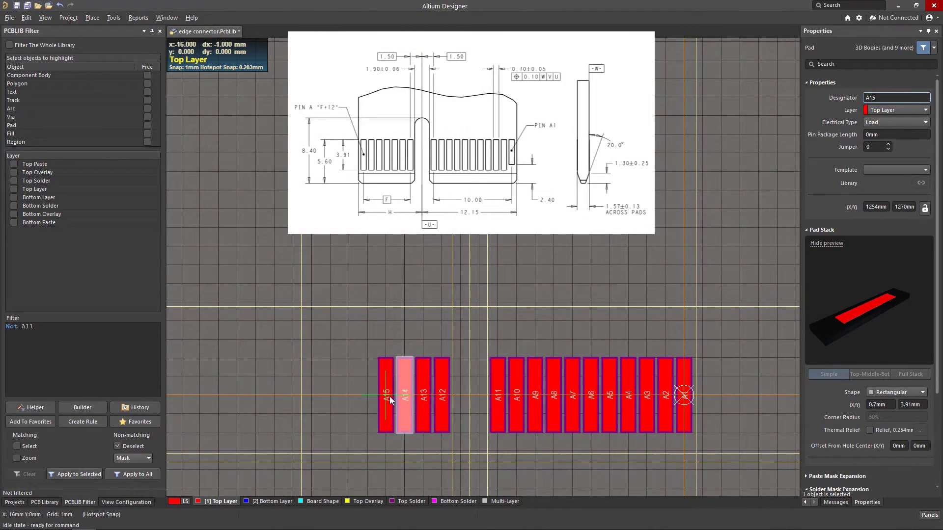
click(368, 395)
click(349, 395)
click(331, 394)
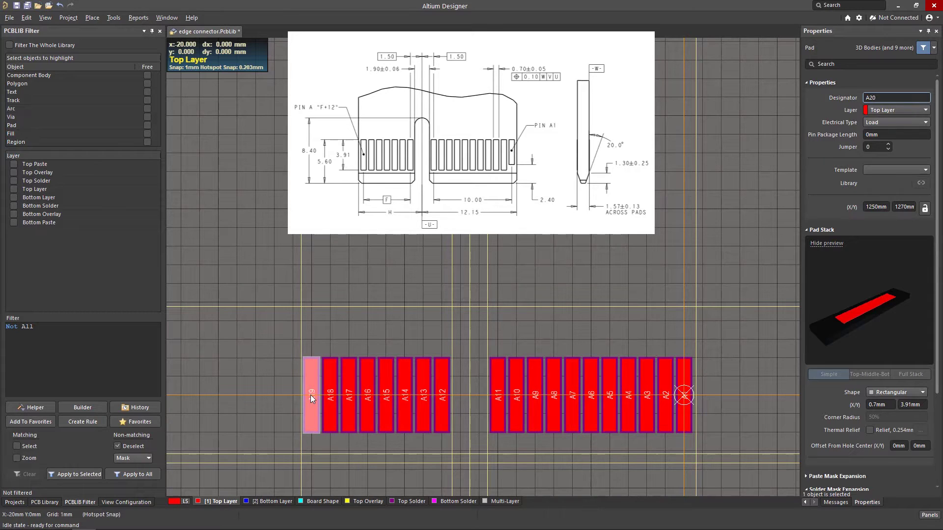
click(312, 395)
right_click(311, 395)
- Place matching Bottom Layer pads B1 to B19 directly over the A pads, keeping the key-slot gap between B11 and B12
key(KP_Add)
key(p)
key(p)
key(Tab)
text(B1)
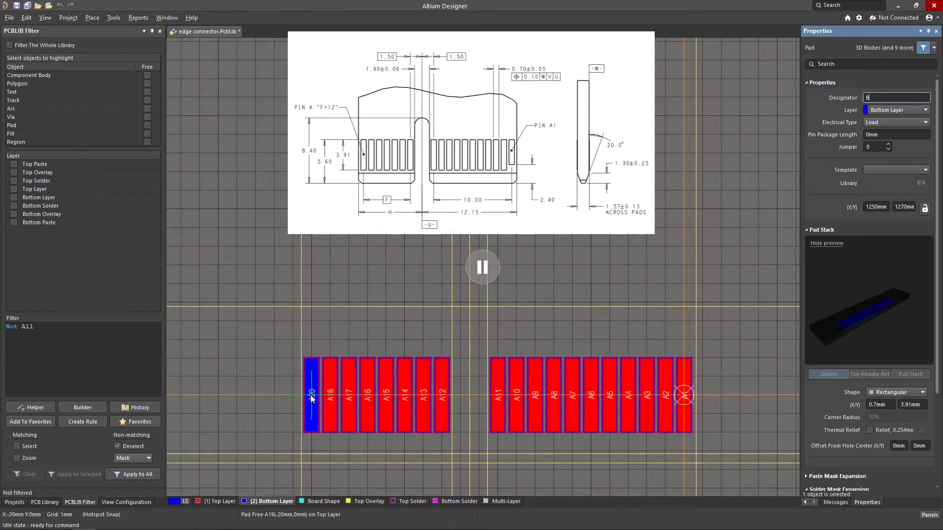
key(Return)
click(683, 394)
click(666, 394)
click(646, 395)
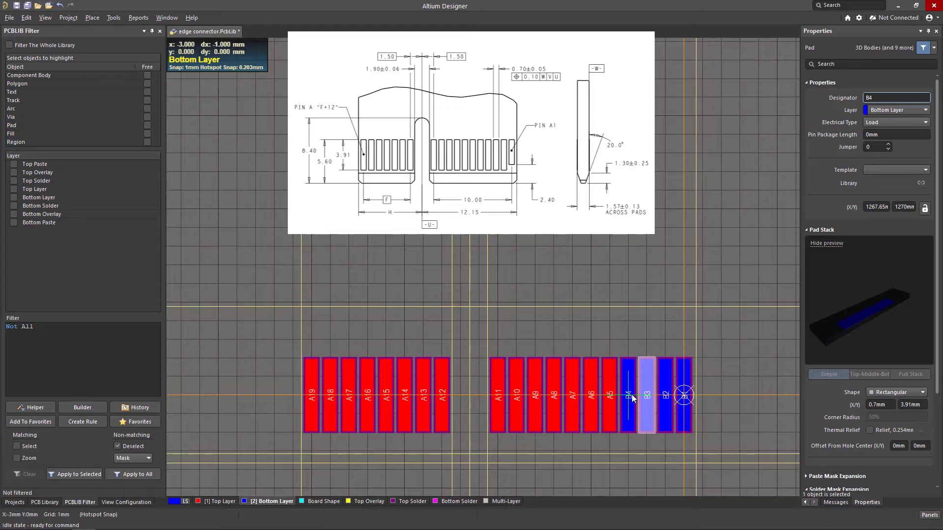
click(628, 395)
click(609, 395)
click(590, 395)
click(572, 395)
click(554, 395)
click(535, 395)
click(516, 395)
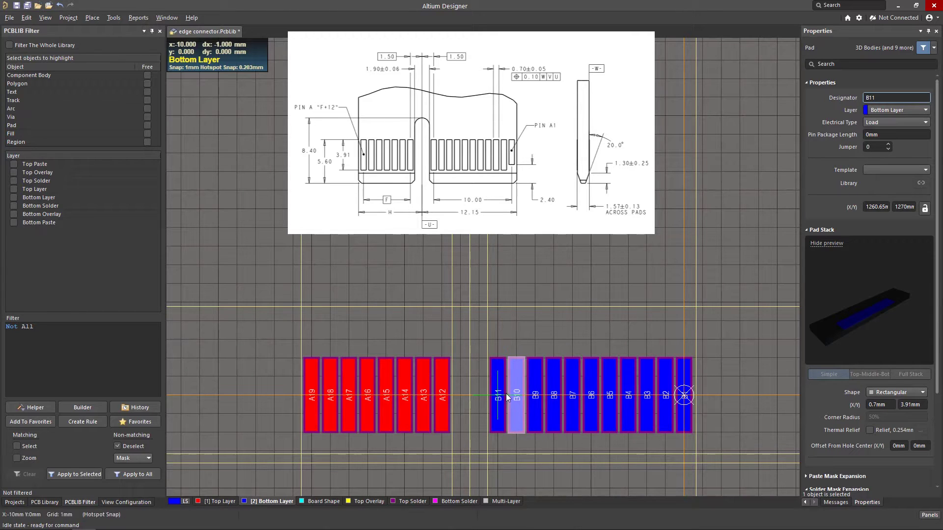
click(498, 395)
click(442, 395)
click(423, 394)
click(404, 395)
click(386, 395)
click(367, 395)
click(349, 395)
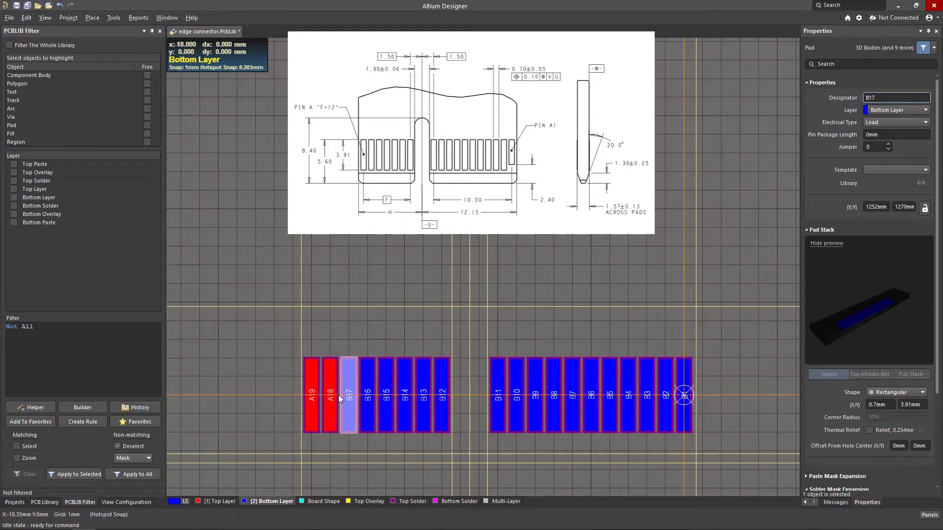
click(330, 395)
click(309, 396)
key(Escape)
- Enable snapping to guides and draw a 0.2 mm Board Shape line down beside pad A1 and along below pads A1 to A11
key(KP_Add)
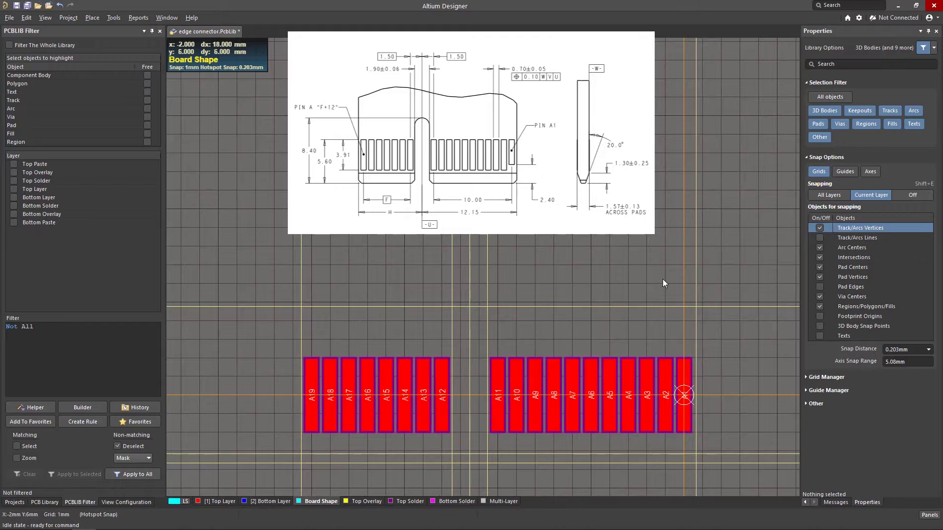
click(849, 171)
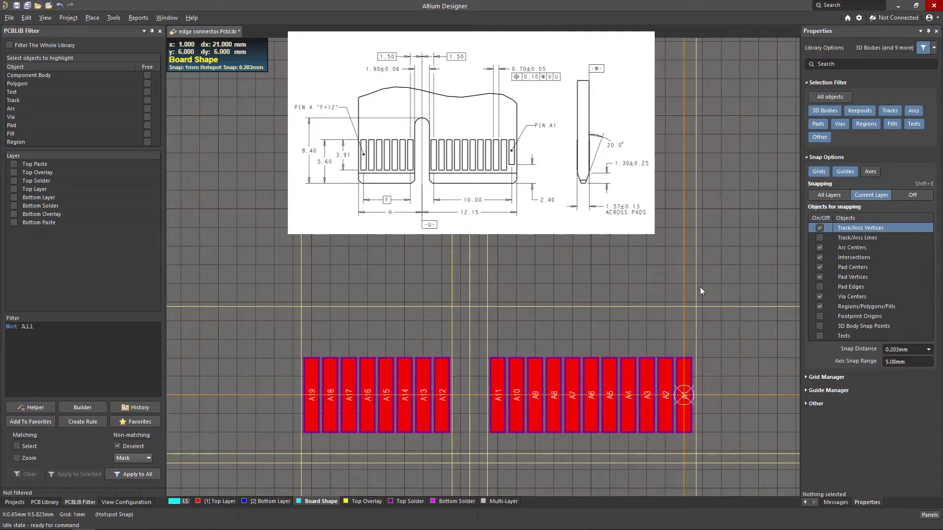
key(p)
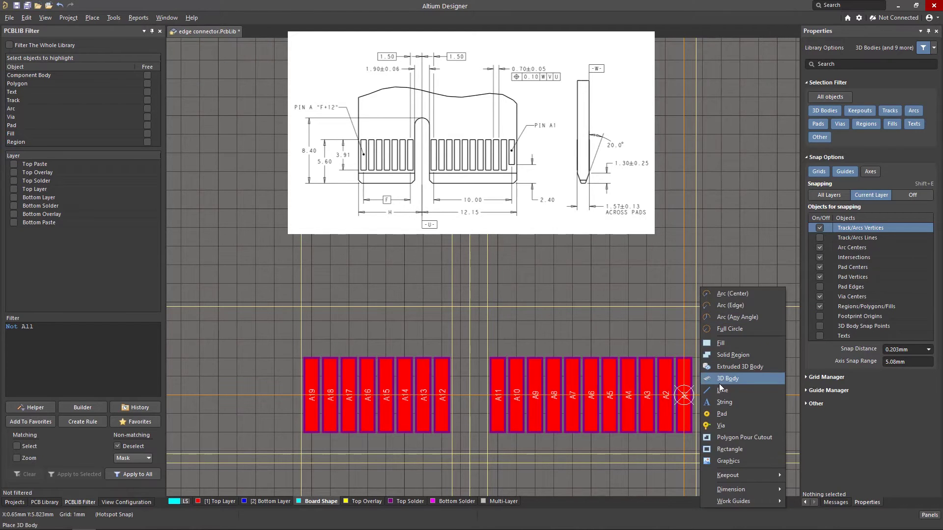
click(720, 389)
click(695, 306)
key(shift+space)
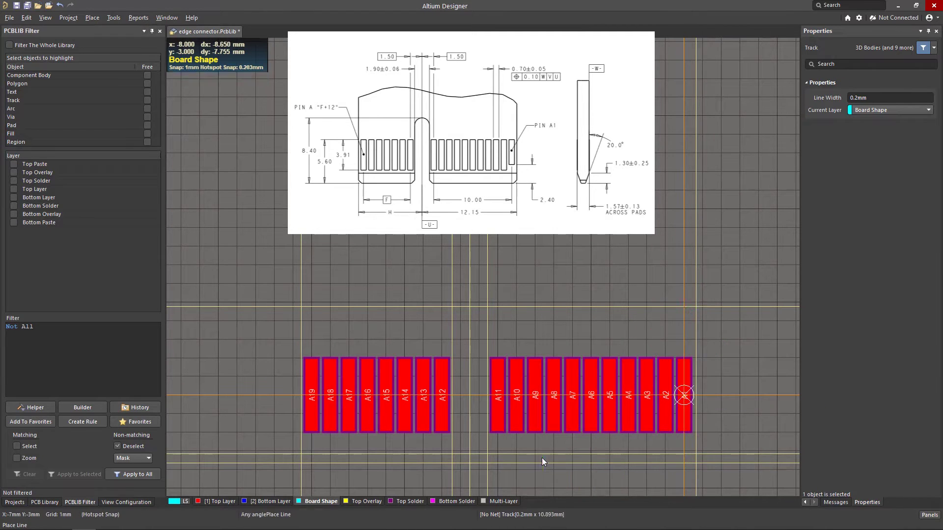
key(shift+space)
key(shift+space)
key(shift+space)
key(shift+space)
click(486, 464)
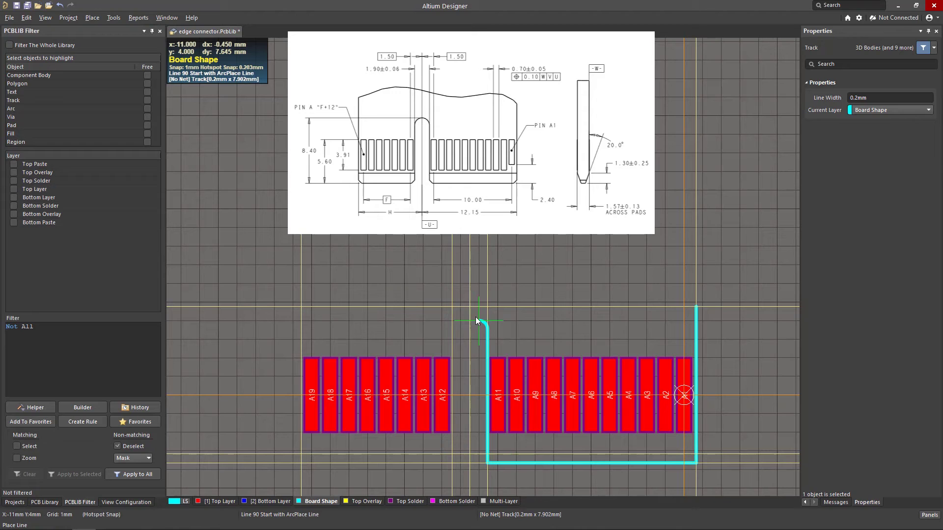
- Continue the Board Shape line around the key slot with a rounded top, along below pads A12 to A19, and up beside A19
click(466, 304)
click(452, 465)
key(shift+space)
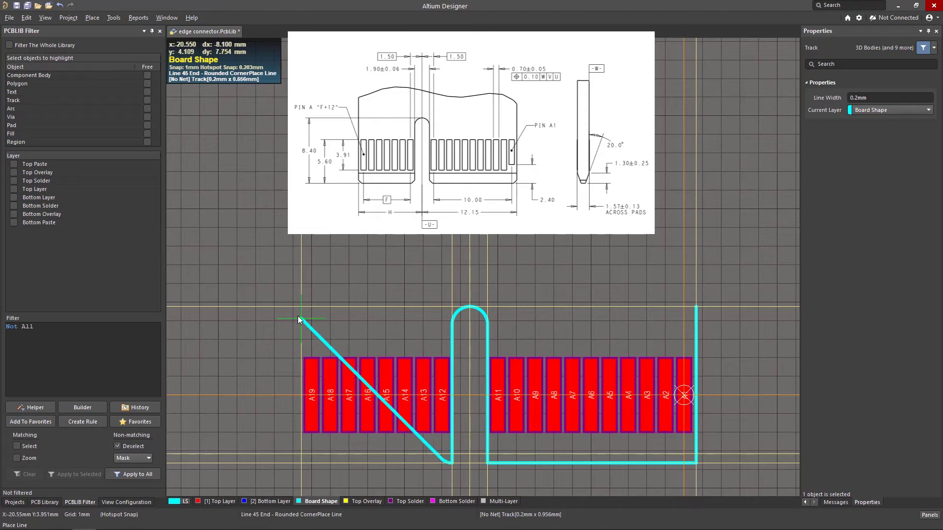
key(shift+space)
click(303, 305)
right_click(304, 305)
right_click(303, 306)
- Chamfer the Board Shape outline's lower corners by about 0.5 mm beside pad A19 and on both sides of the key slot
ctrl+scroll(296, 462, up, 5)
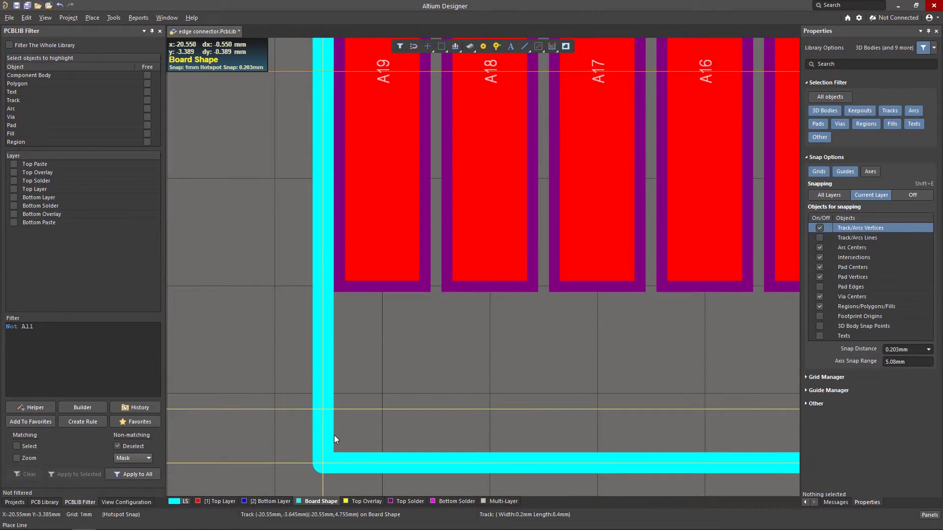
click(331, 433)
drag(326, 459, 322, 409)
right_drag(694, 422, 190, 391)
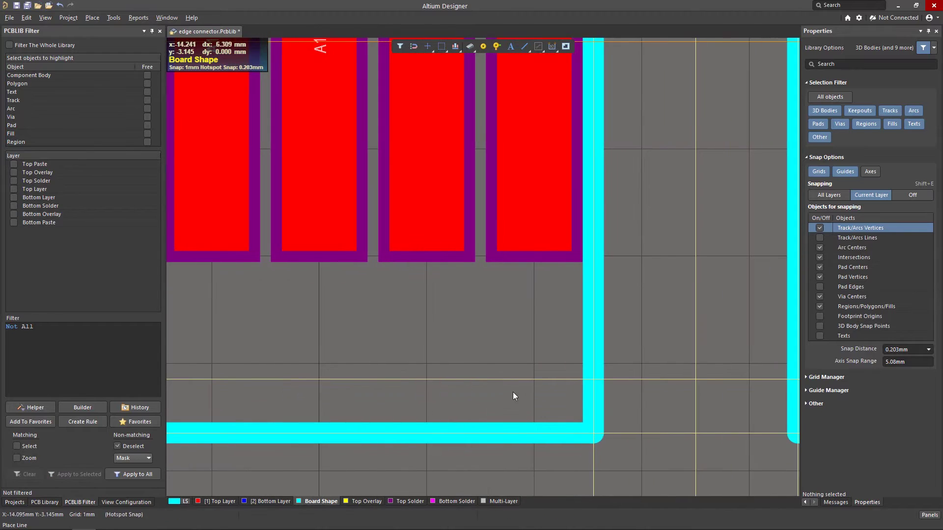
right_drag(588, 401, 389, 404)
click(391, 405)
drag(393, 436, 396, 382)
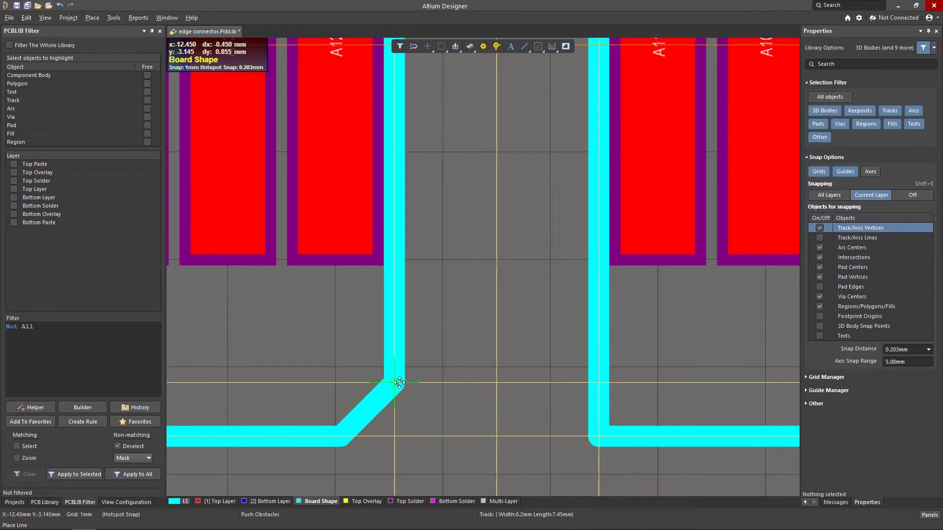
click(604, 406)
drag(598, 436, 598, 382)
- Chamfer the Board Shape outline's lower corner beside pad A1 by about 0.5 mm
ctrl+scroll(589, 378, down, 4)
right_drag(589, 378, 169, 388)
ctrl+scroll(540, 379, up, 2)
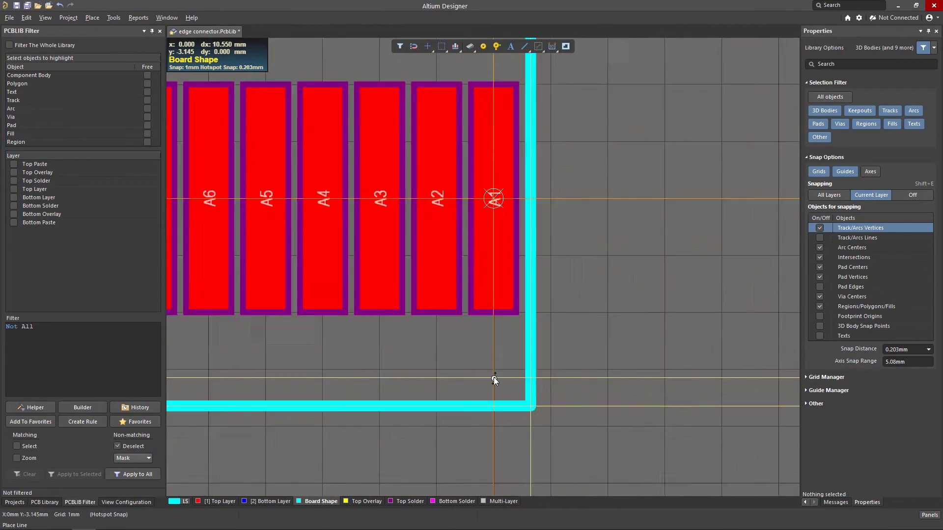
ctrl+scroll(494, 378, up, 3)
click(529, 414)
drag(547, 419, 546, 377)
ctrl+scroll(326, 367, down, 1)
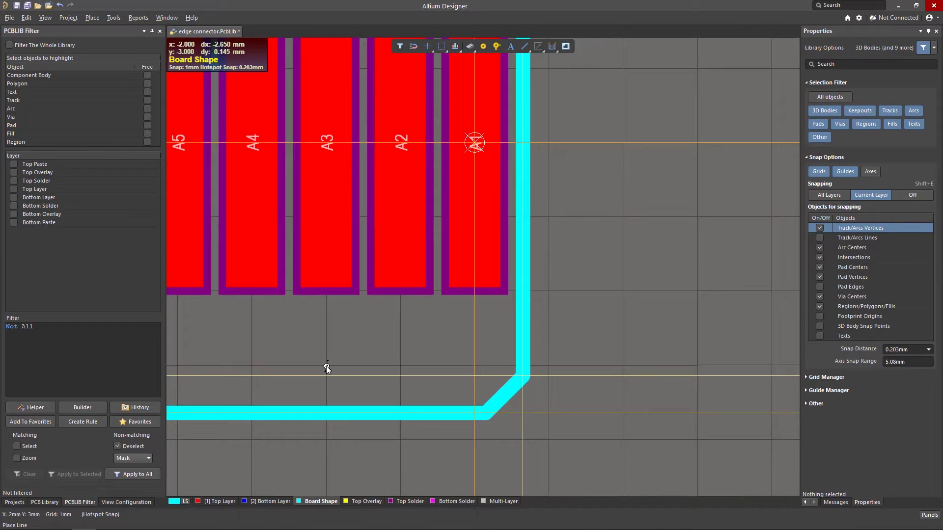
ctrl+scroll(637, 398, down, 5)
ctrl+scroll(658, 361, up, 1)
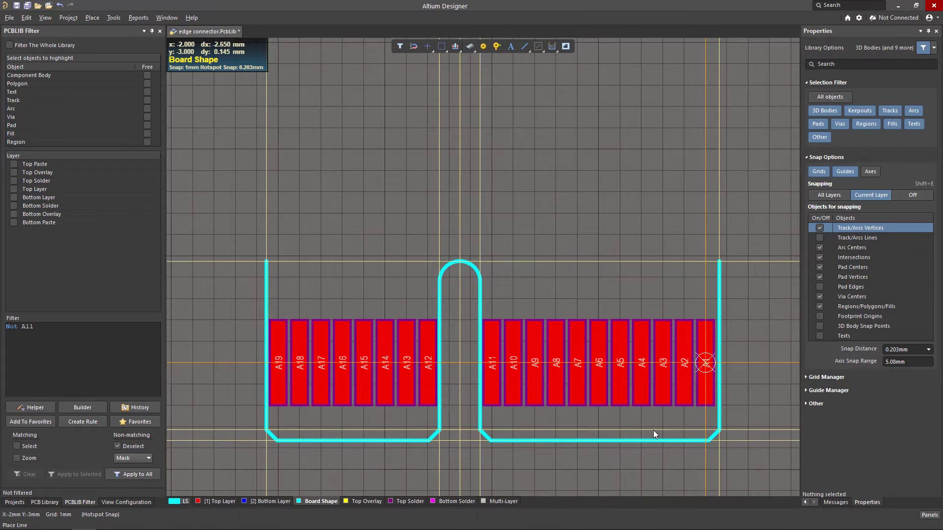
- Place a rectangular solid region about 22 × 8 mm on Top Solder, covering all pads and reaching past the lower outline
click(419, 501)
key(p)
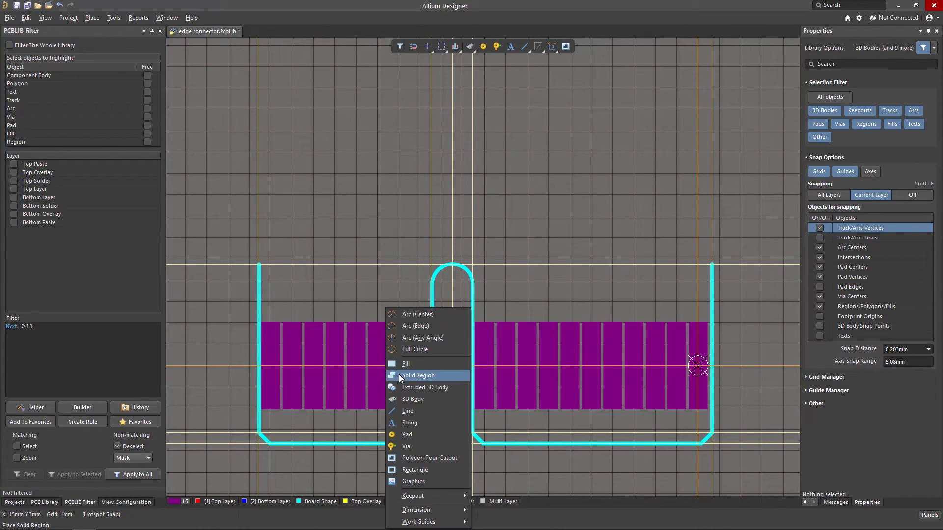
click(399, 374)
click(249, 280)
click(719, 280)
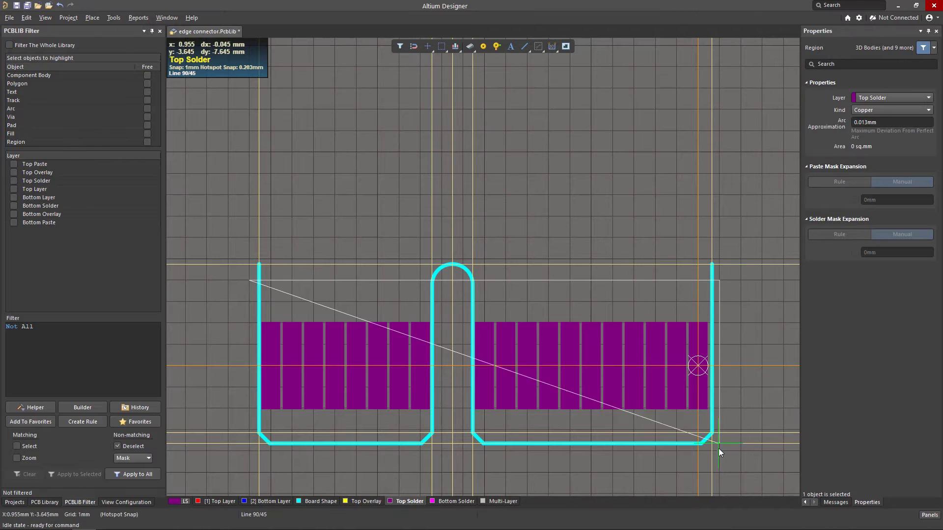
click(718, 451)
right_click(247, 453)
- Place a matching rectangular solid region about 22 × 8 mm on Bottom Solder over the same finger area
key(plus)
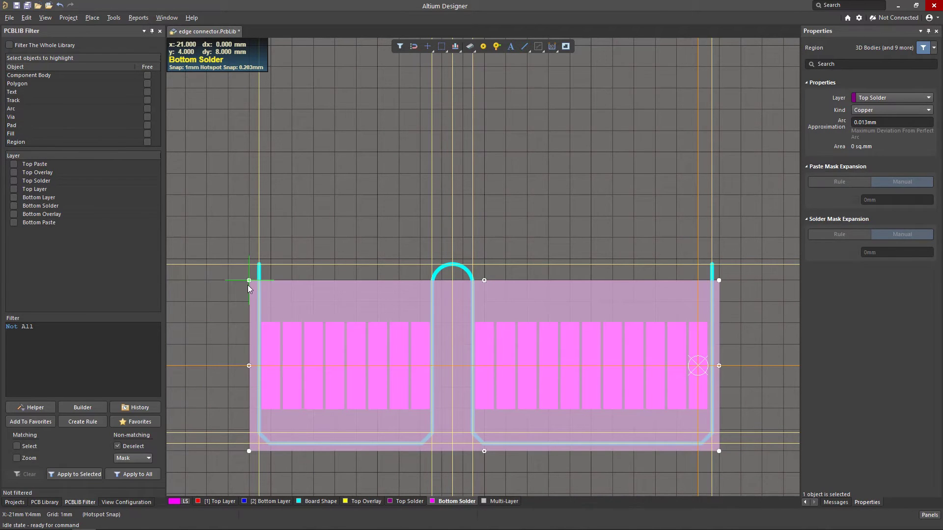
click(249, 280)
click(719, 280)
click(719, 451)
click(249, 451)
right_click(249, 451)
right_click(260, 378)
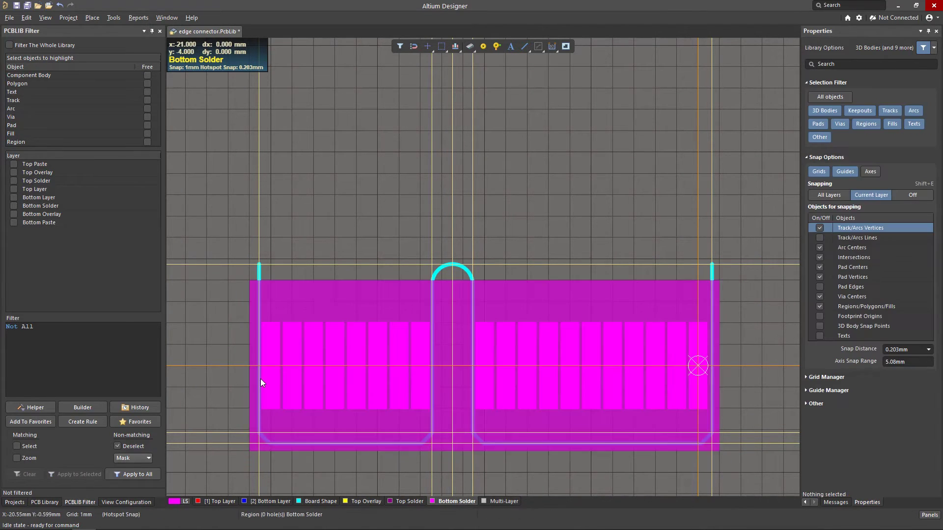
- Save the edge connector footprint library and switch to new board.PcbDoc
ctrl+scroll(325, 287, down, 2)
right_drag(325, 287, 387, 372)
right_click(232, 34)
click(252, 80)
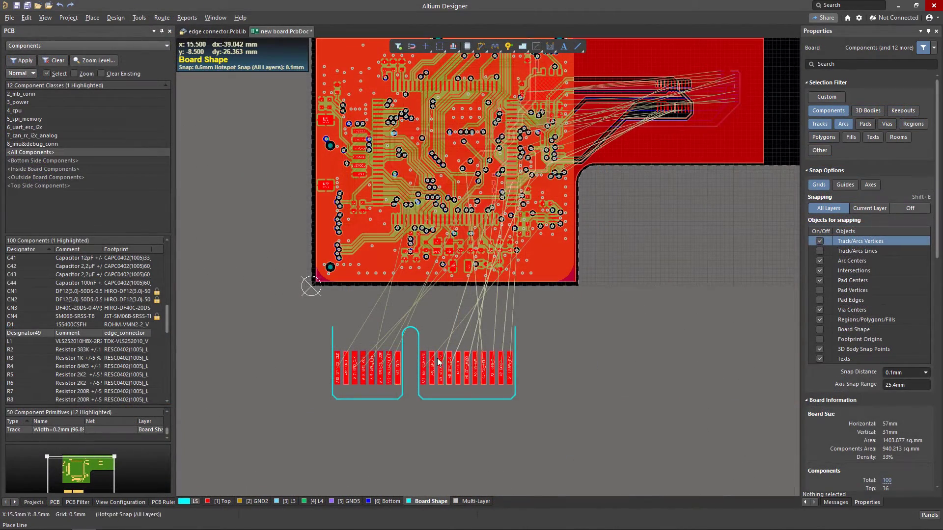
- Move the edge_connector component by its outline's upper end beside A1 to the board's lower corner at X 31 mm, Y 0 mm
click(411, 358)
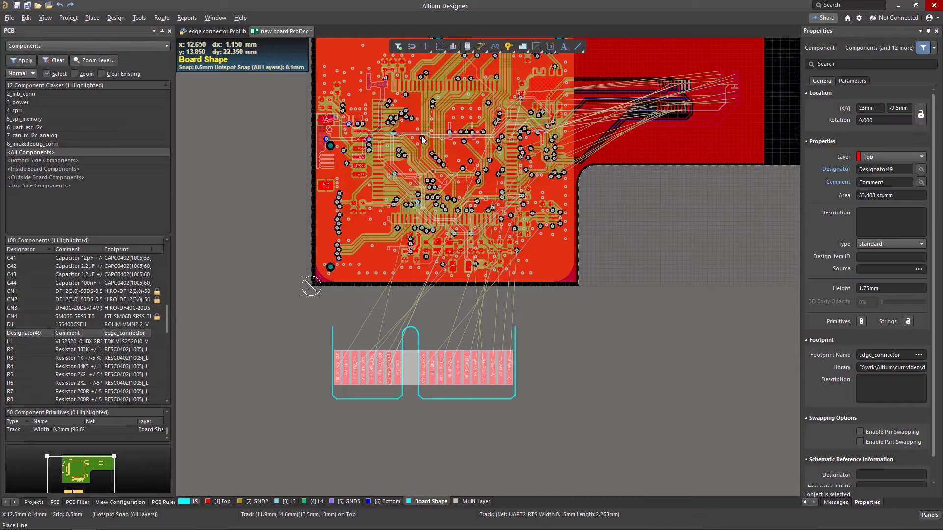
click(429, 49)
click(454, 143)
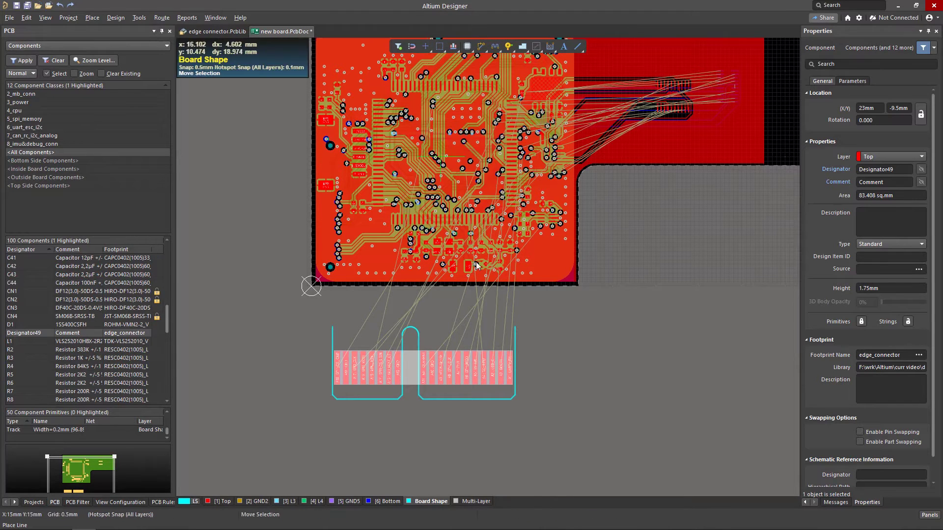
click(515, 326)
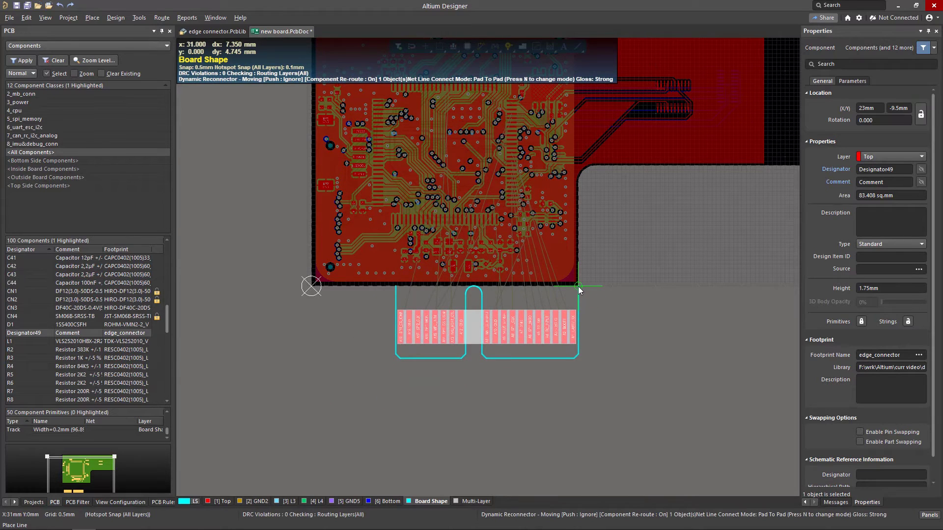
click(579, 287)
click(578, 287)
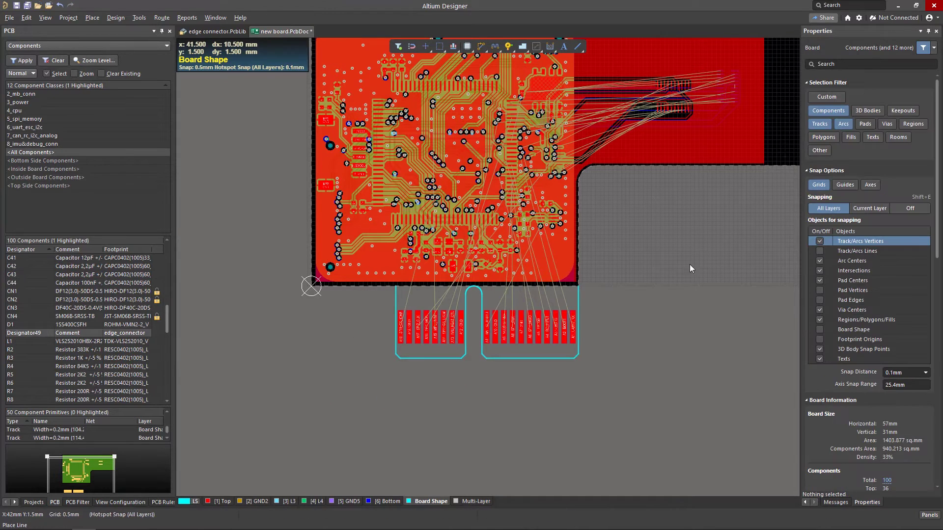
- Try a pasted copy of the edge connector, rotated to point down, along the board arm's lower edge, and delete it
right_drag(689, 268, 659, 304)
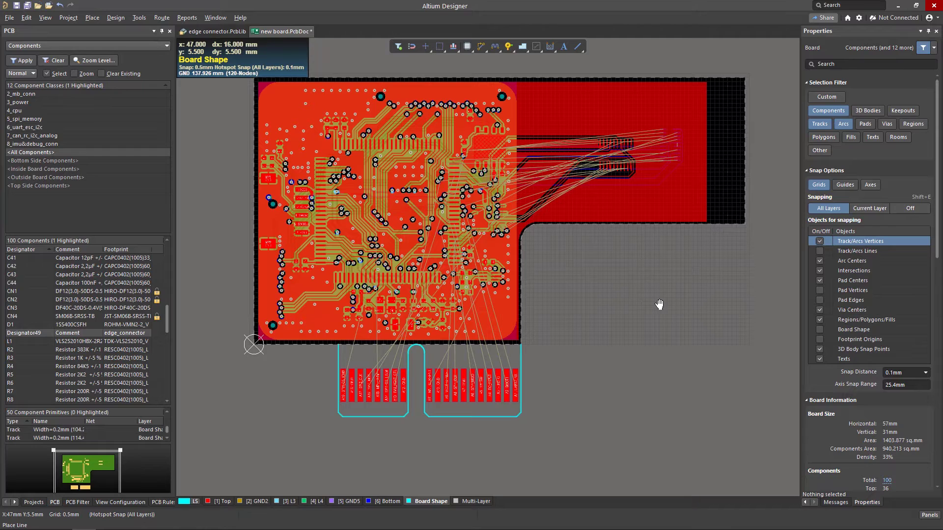
right_click(659, 300)
click(688, 401)
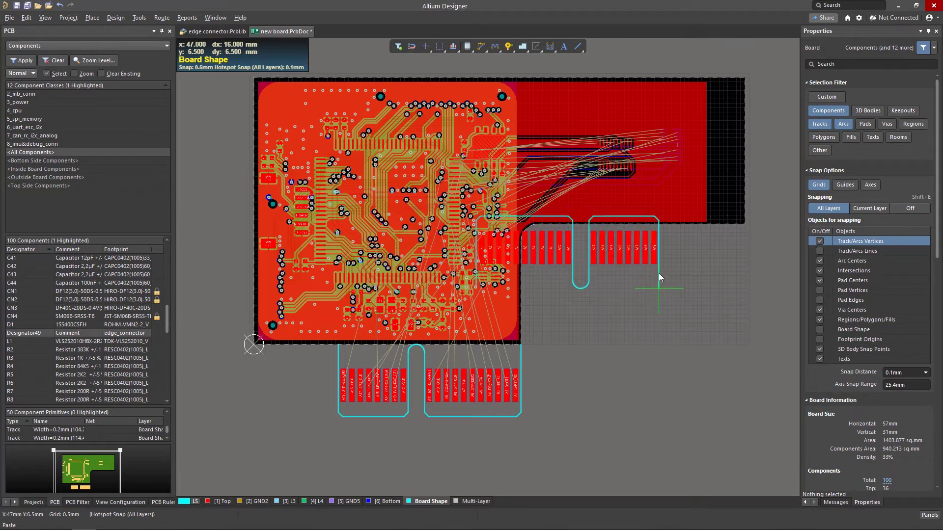
key(space)
key(space)
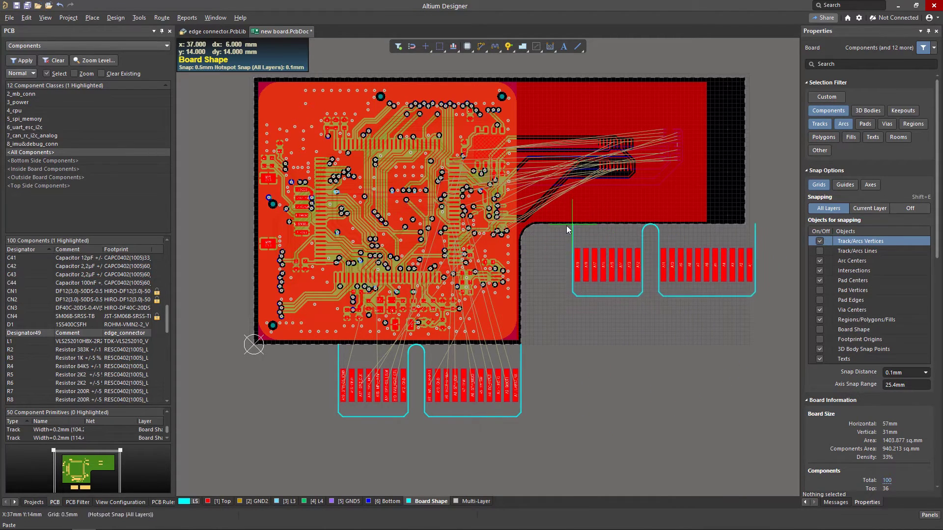
click(552, 223)
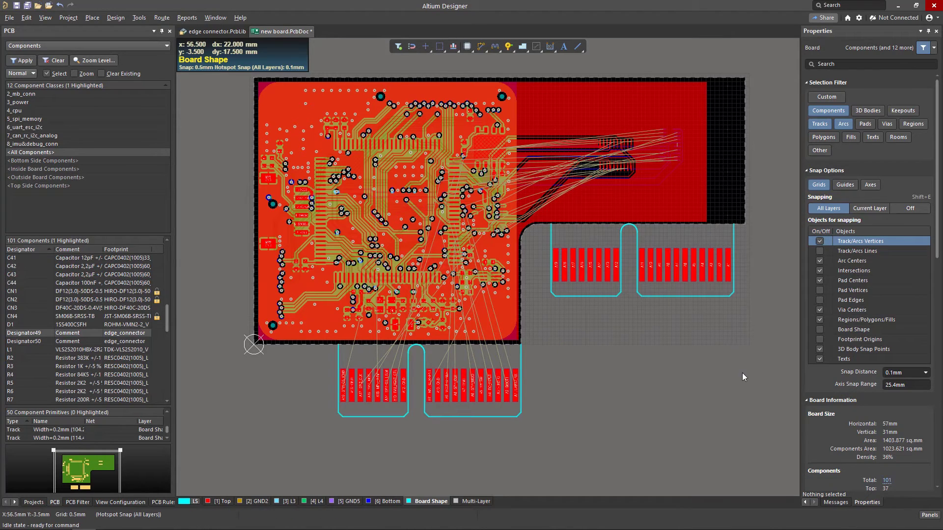
drag(741, 374, 551, 267)
key(Delete)
- Try a pasted copy of the edge connector, rotated to point up, on the board's upper edge, and delete it
scroll(532, 221, up, 5)
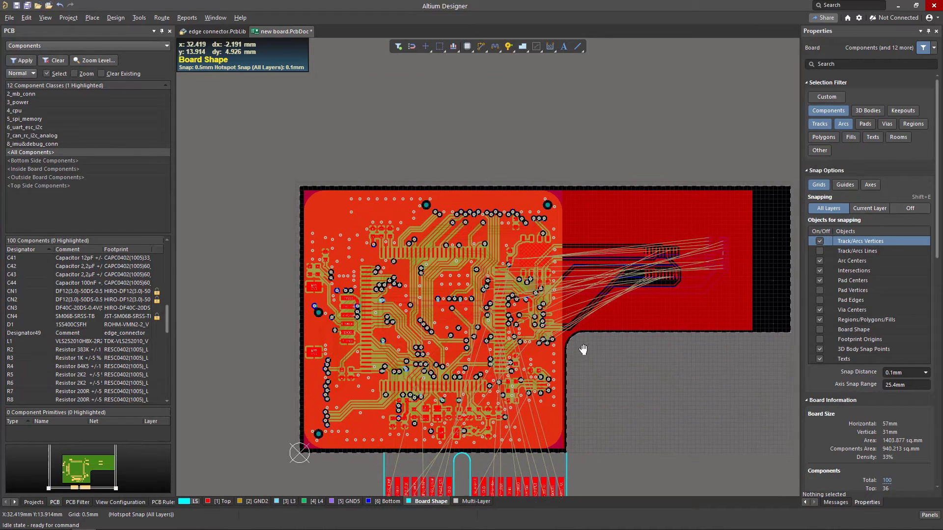
right_click(532, 105)
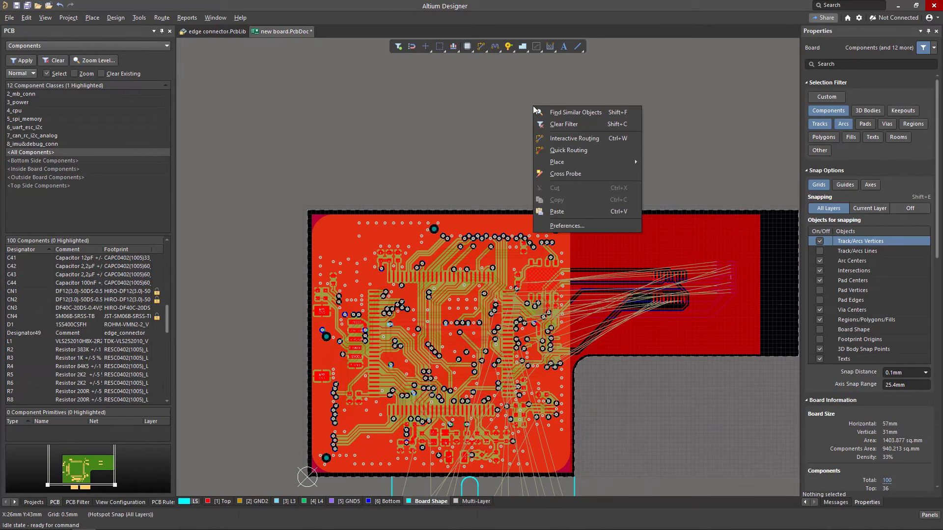
click(552, 211)
key(space)
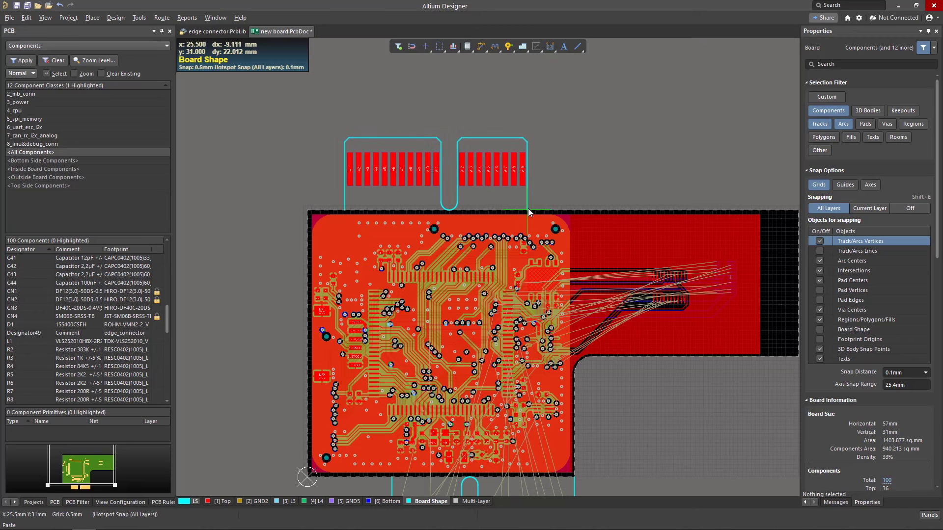
click(528, 208)
ctrl+scroll(528, 209, down, 3)
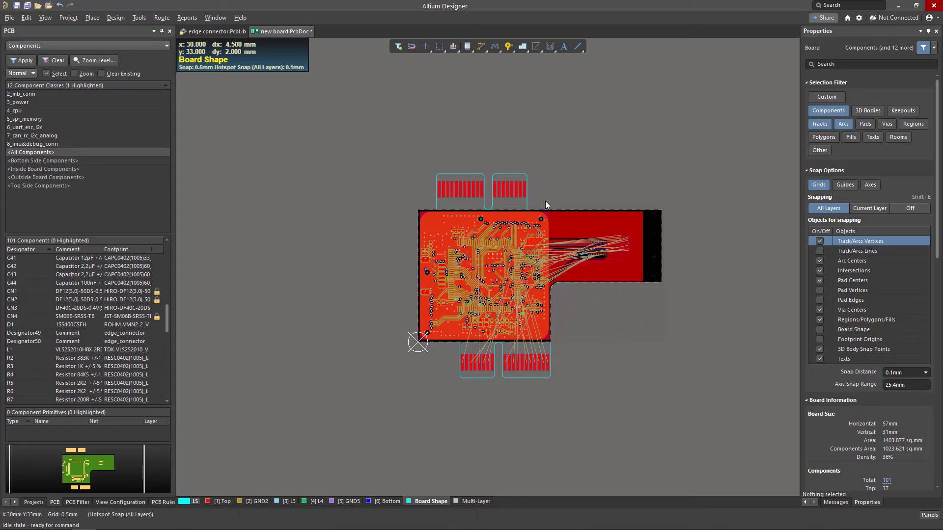
drag(545, 202, 425, 163)
key(Delete)
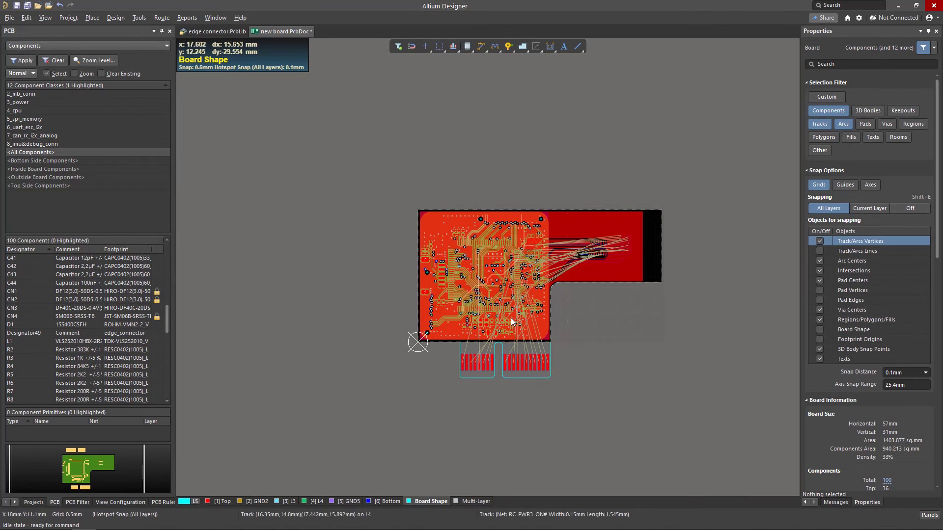
- Draw a 0.2 mm Board Shape line from the connector outline's A19 end through the origin and X 0, Y 31 mm, around the board arm
ctrl+scroll(572, 334, up, 3)
right_drag(572, 336, 572, 367)
key(p)
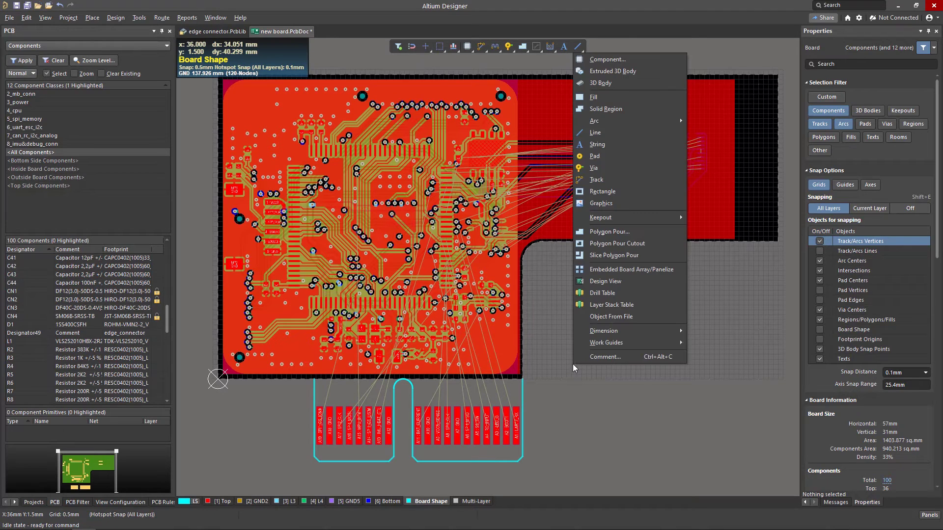
click(585, 136)
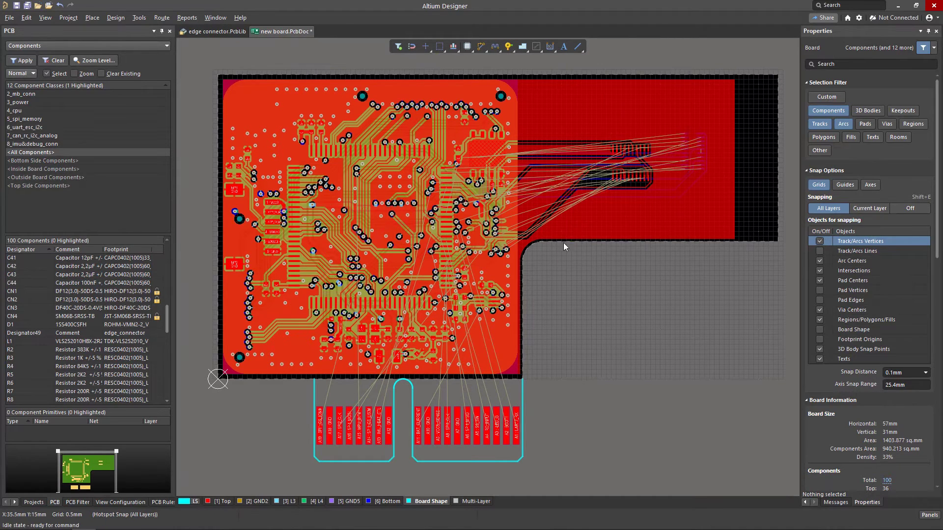
click(313, 379)
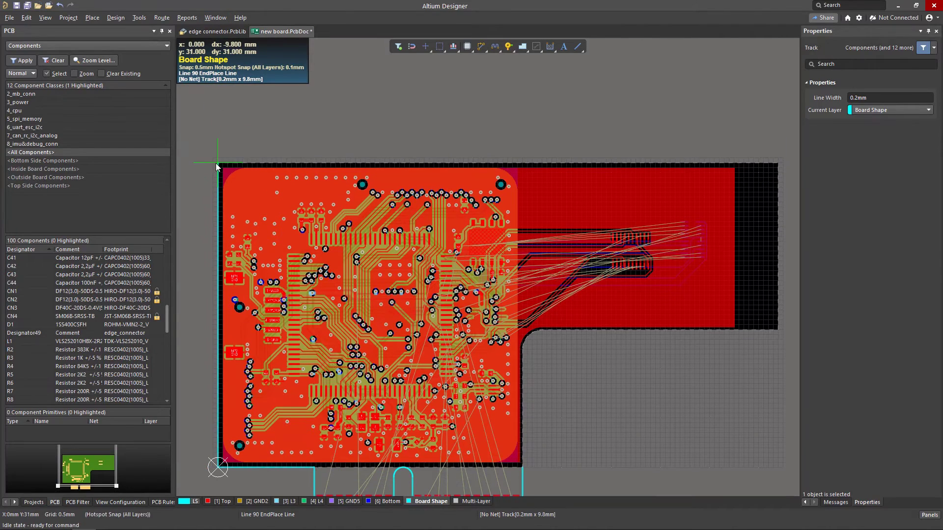
click(217, 162)
click(667, 330)
- Complete the Board Shape line with an arc at the board's inner corner and a straight run down to the connector outline
ctrl+scroll(455, 360, up, 3)
key(shift+space)
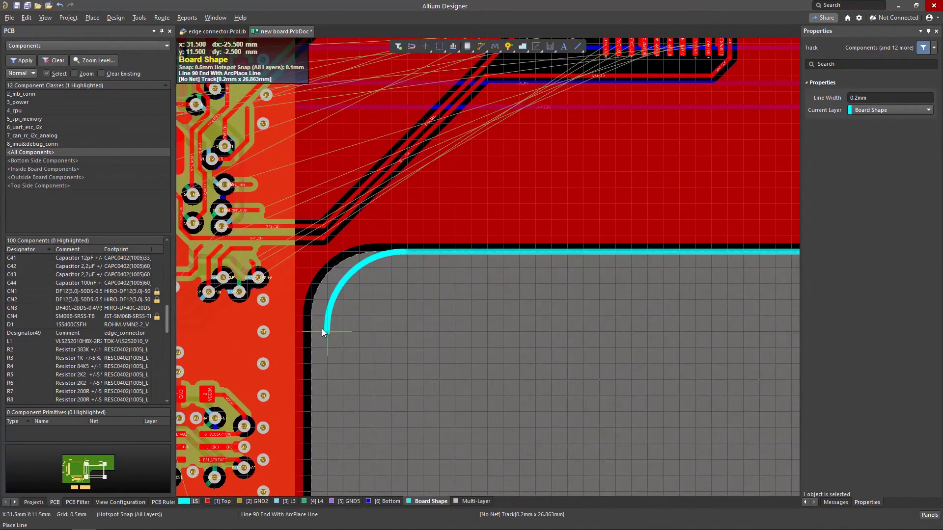
click(310, 316)
click(310, 462)
right_click(311, 461)
right_click(310, 461)
- Select the whole closed Board Shape outline, including the connector's contour, and redefine the board shape from the selected objects
ctrl+scroll(407, 226, down, 9)
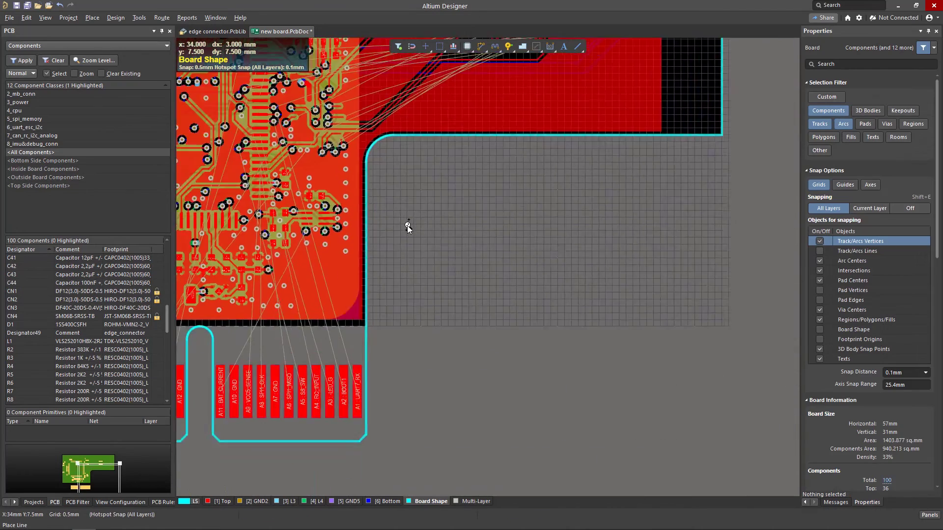
right_drag(483, 236, 632, 343)
ctrl+scroll(632, 343, up, 2)
drag(724, 299, 666, 246)
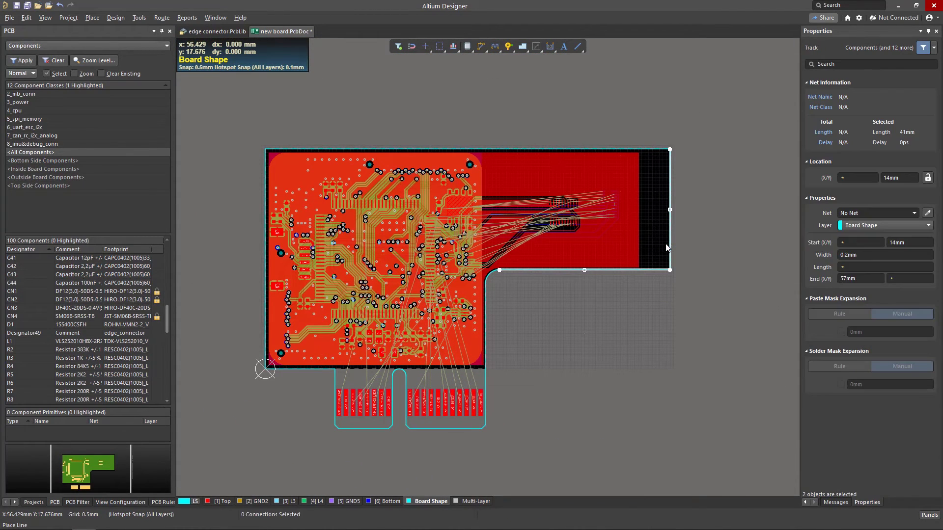
click(120, 19)
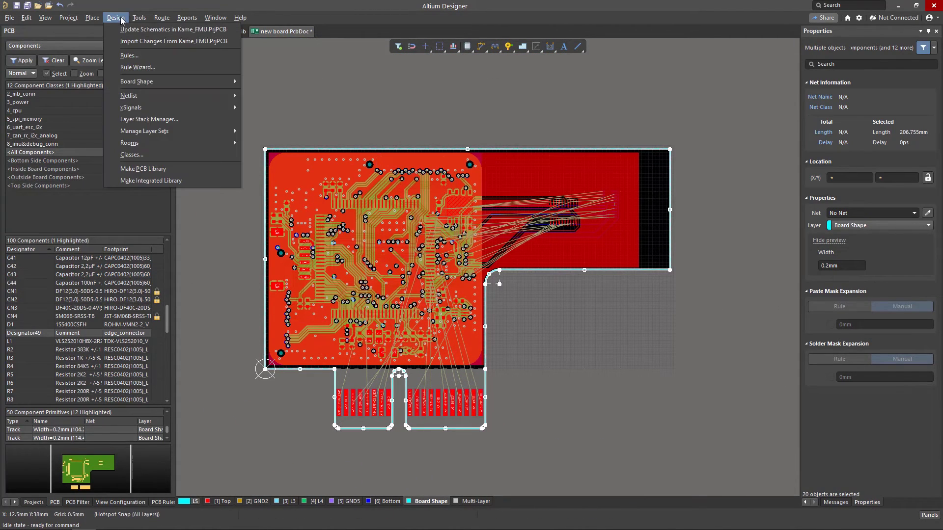
mouse_move(124, 81)
click(265, 82)
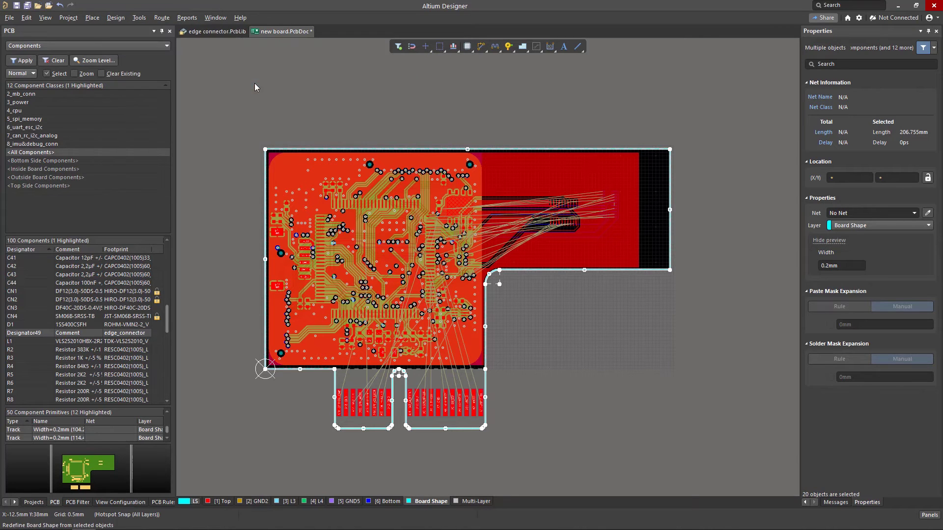
- Show the board in 3D and flip it to inspect the edge connector fingers on both sides
key(3)
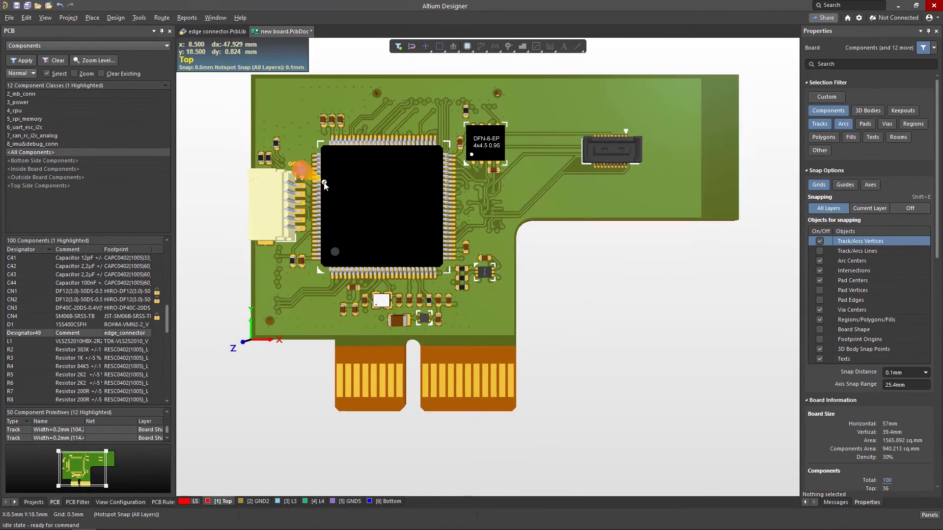
key(v)
key(b)
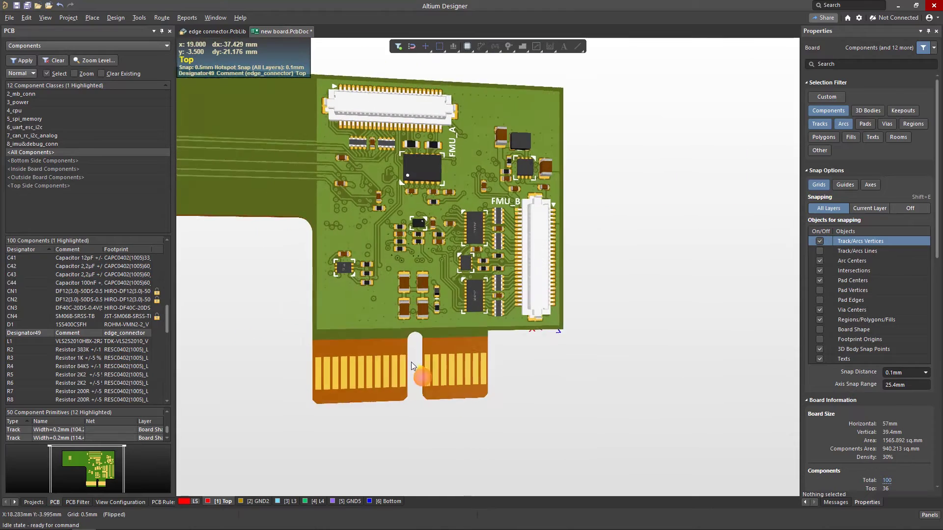
- Flip the 3D board view and measure the vertical distance from the large capacitor's lower pad edge to the edge connector's bare area
key(v)
key(b)
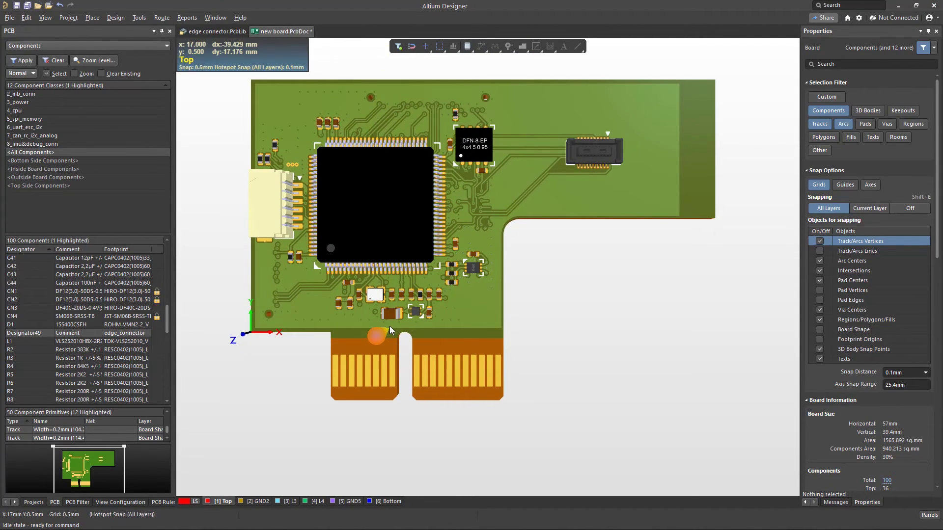
ctrl+scroll(389, 326, up, 5)
ctrl+scroll(390, 326, up, 4)
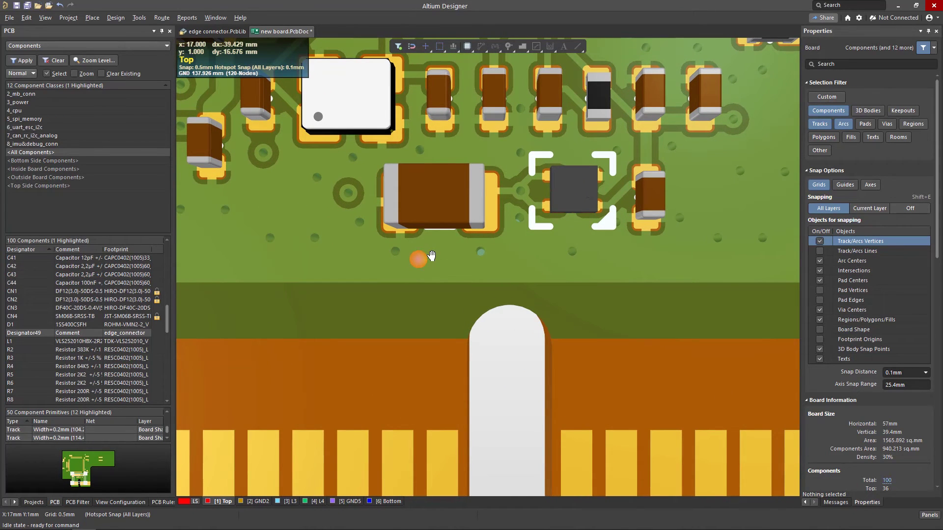
click(398, 234)
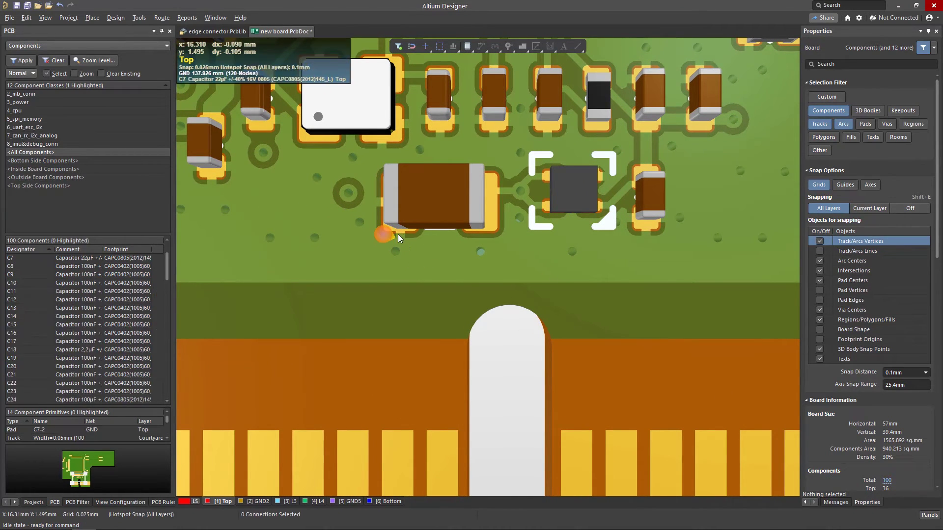
key(r)
click(422, 278)
click(402, 233)
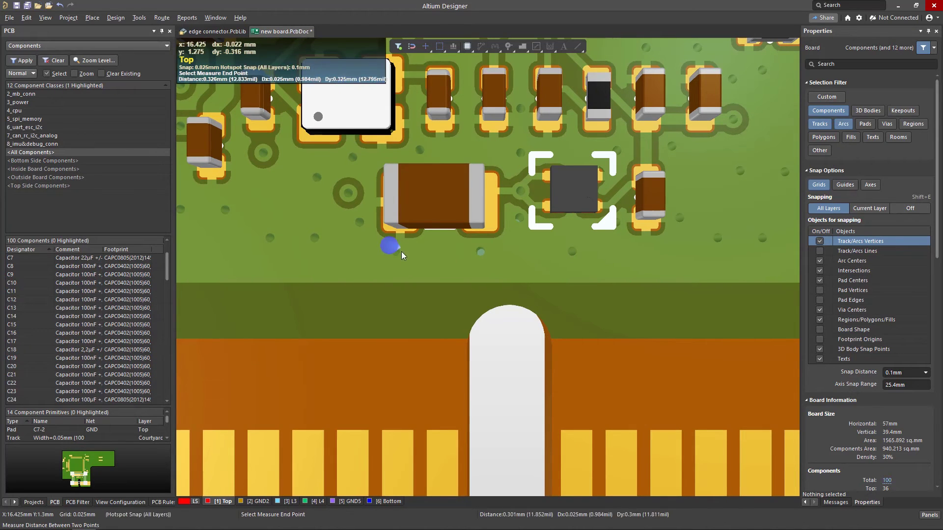
click(398, 339)
click(535, 301)
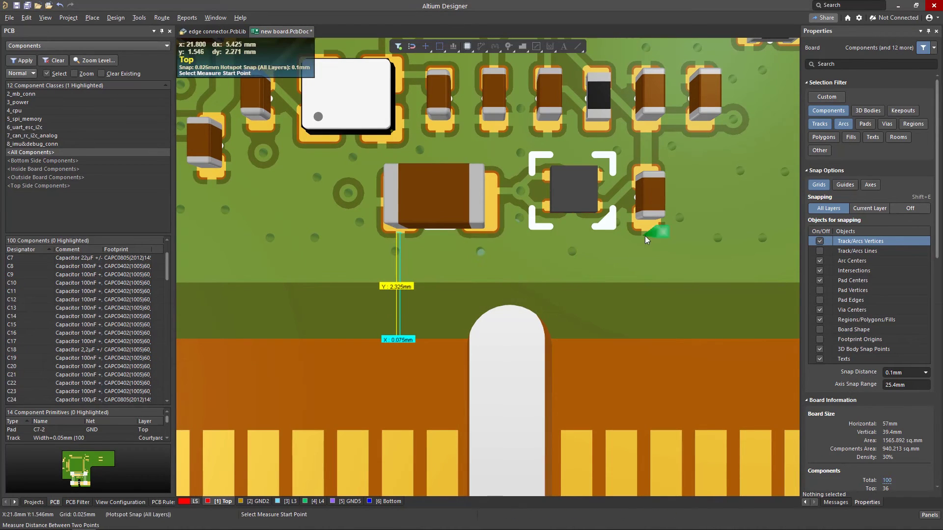
- Measure the vertical distance from the small capacitor's lower pad edge, beyond the keying slot, to the edge connector's bare area
click(649, 230)
click(652, 338)
click(536, 303)
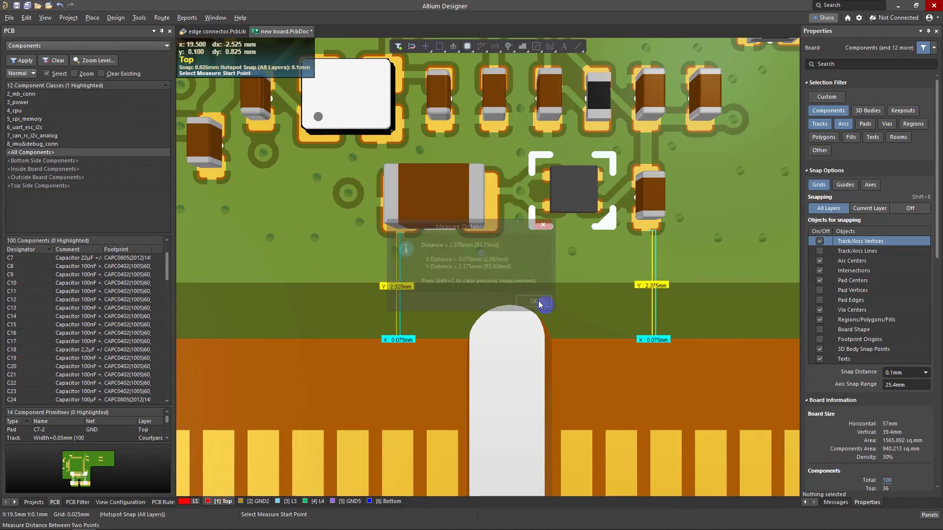
right_click(536, 309)
ctrl+scroll(536, 310, down, 2)
ctrl+scroll(536, 309, down, 2)
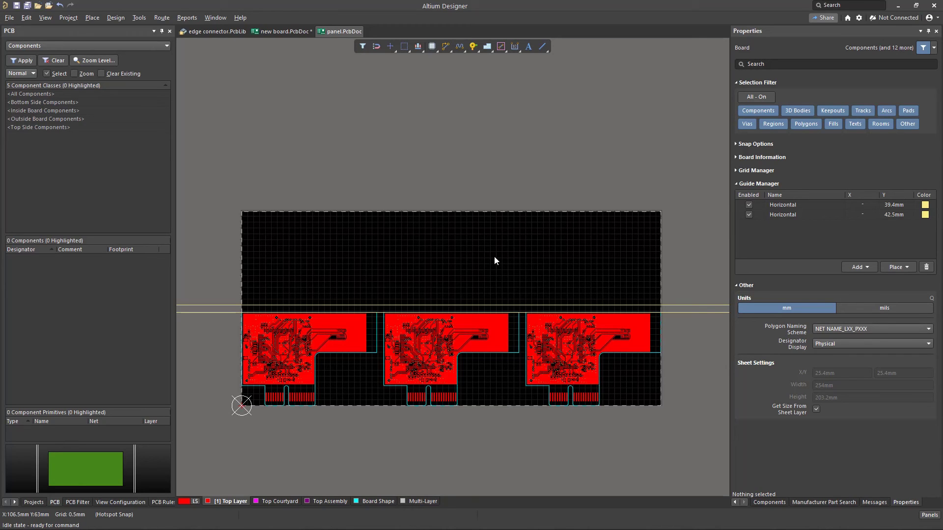
- Paste a second row of the three-board embedded array, rotate it 180 degrees, and place it above the first row on the 42.5 mm guide
key(shift+h)
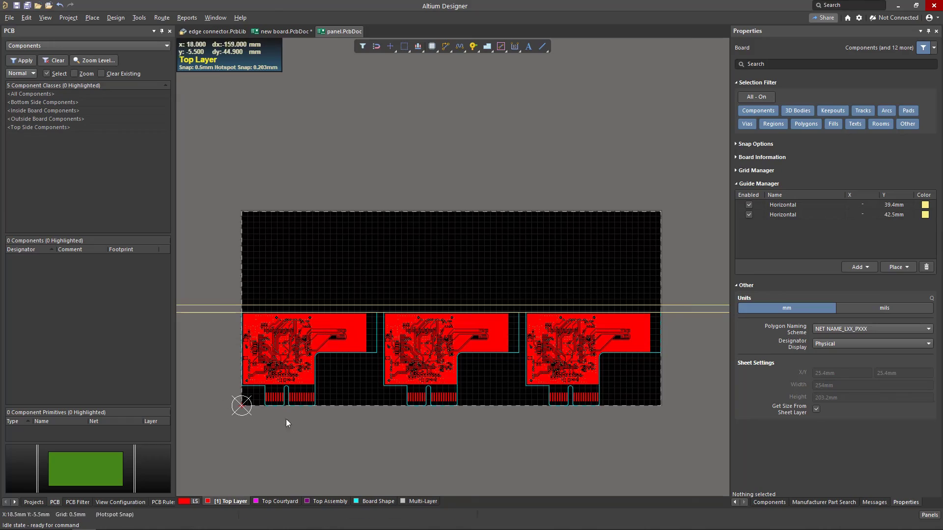
right_click(466, 292)
click(477, 395)
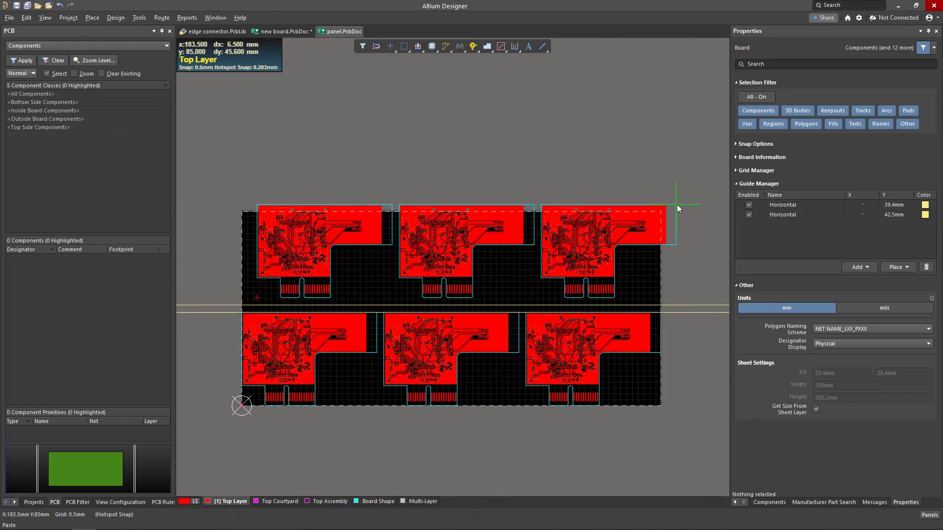
key(space)
key(space)
ctrl+scroll(242, 303, up, 8)
click(234, 316)
ctrl+scroll(243, 347, down, 9)
right_drag(242, 347, 271, 284)
ctrl+scroll(282, 258, up, 2)
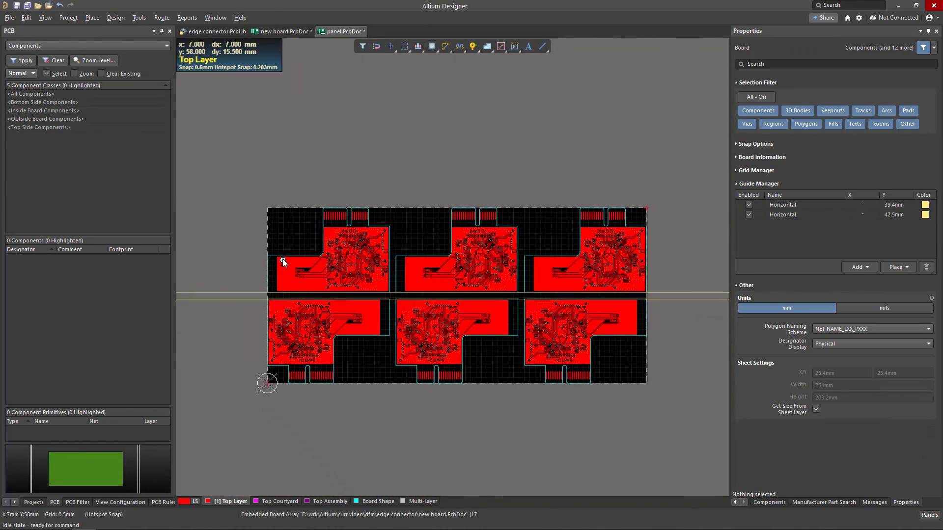